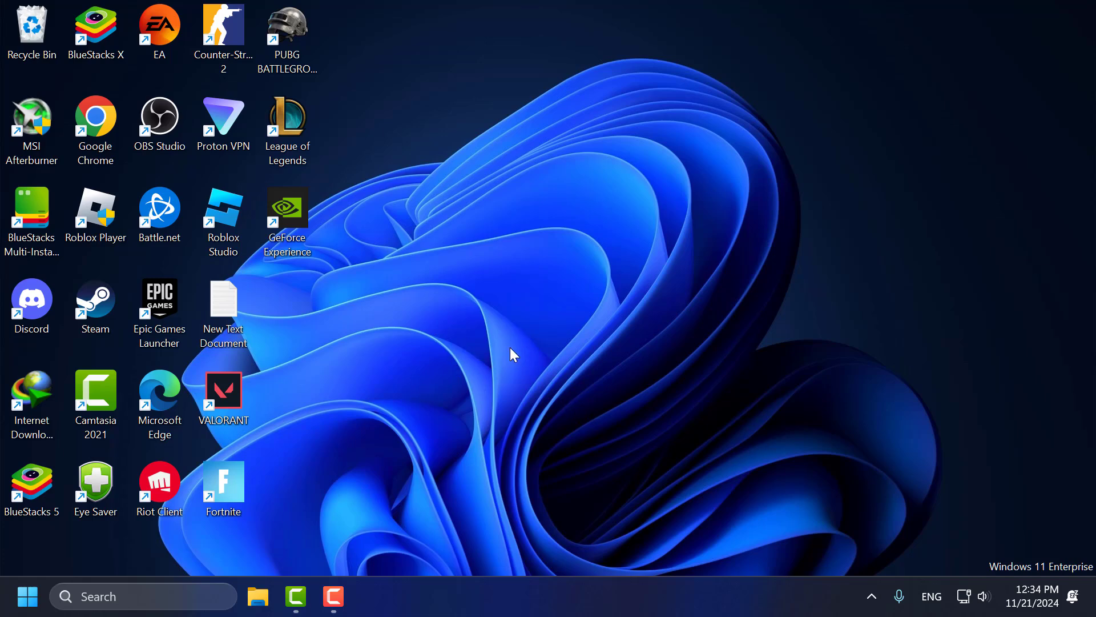
Open GeForce Experience and check for graphics driver updates
{"action": "double_click", "coordinate": [295, 239]}
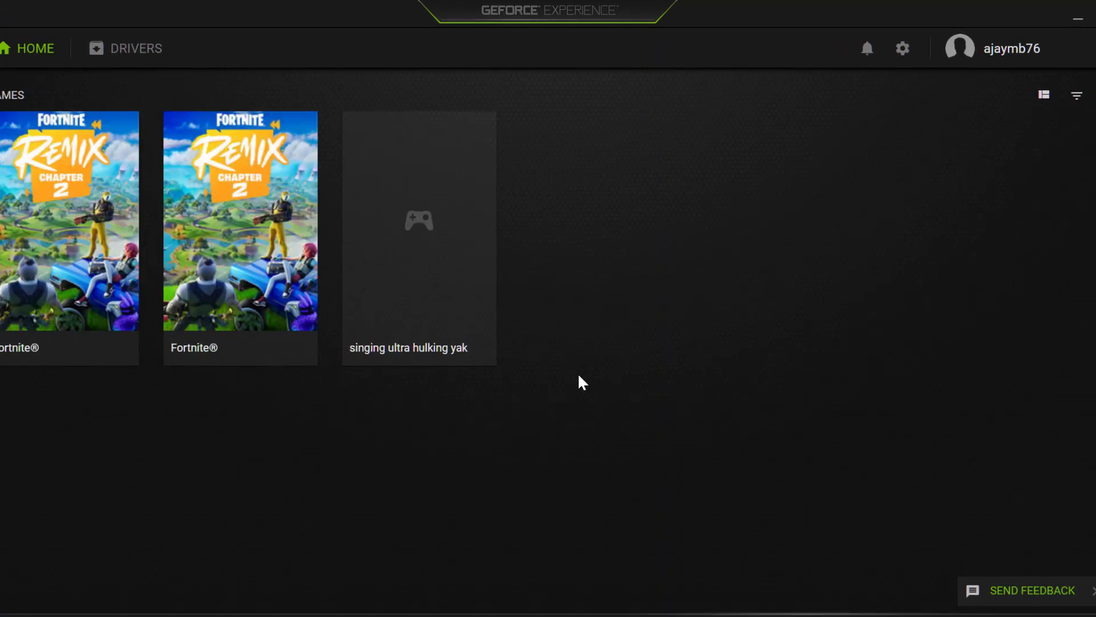
{"action": "left_click", "coordinate": [118, 55]}
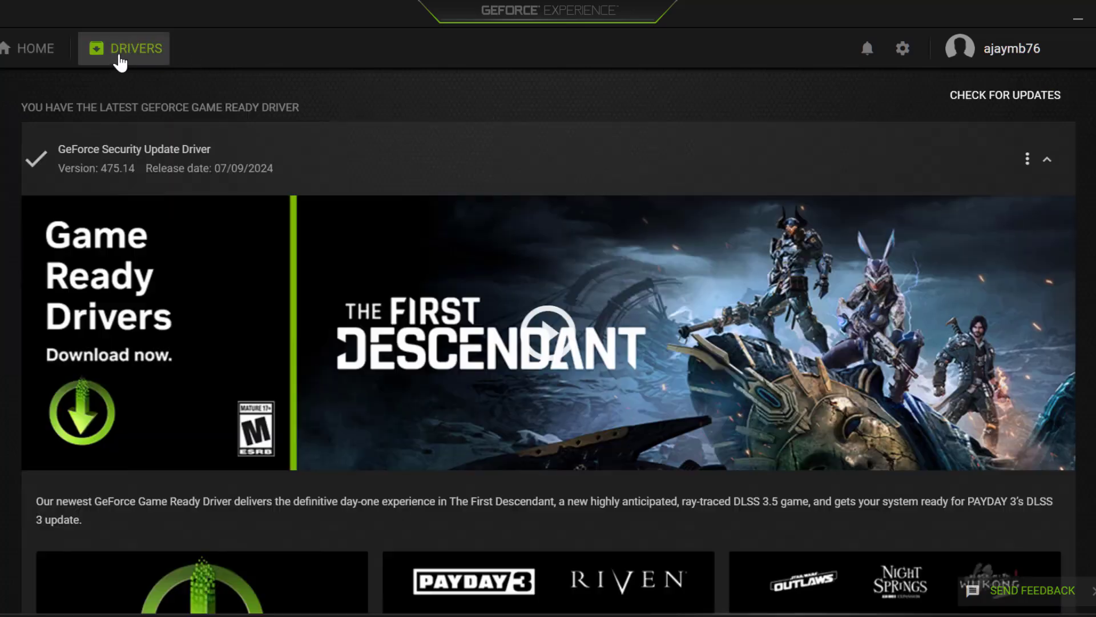
{"action": "left_click", "coordinate": [959, 102]}
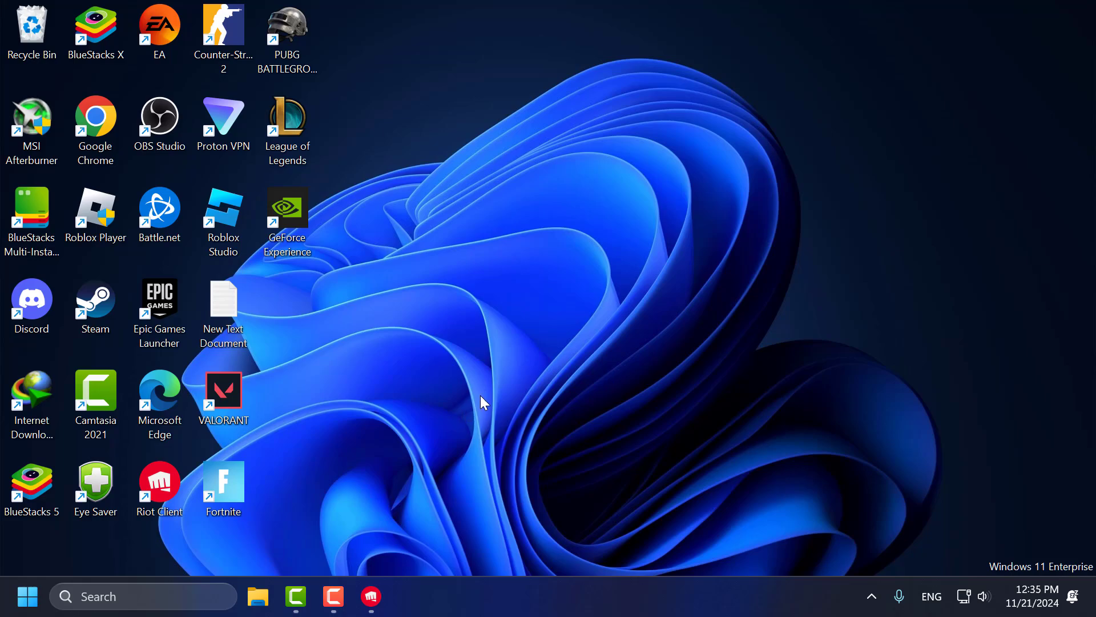
Switch to the Riot Client and open the file repair prompt from the League of Legends settings
{"action": "left_click", "coordinate": [379, 604]}
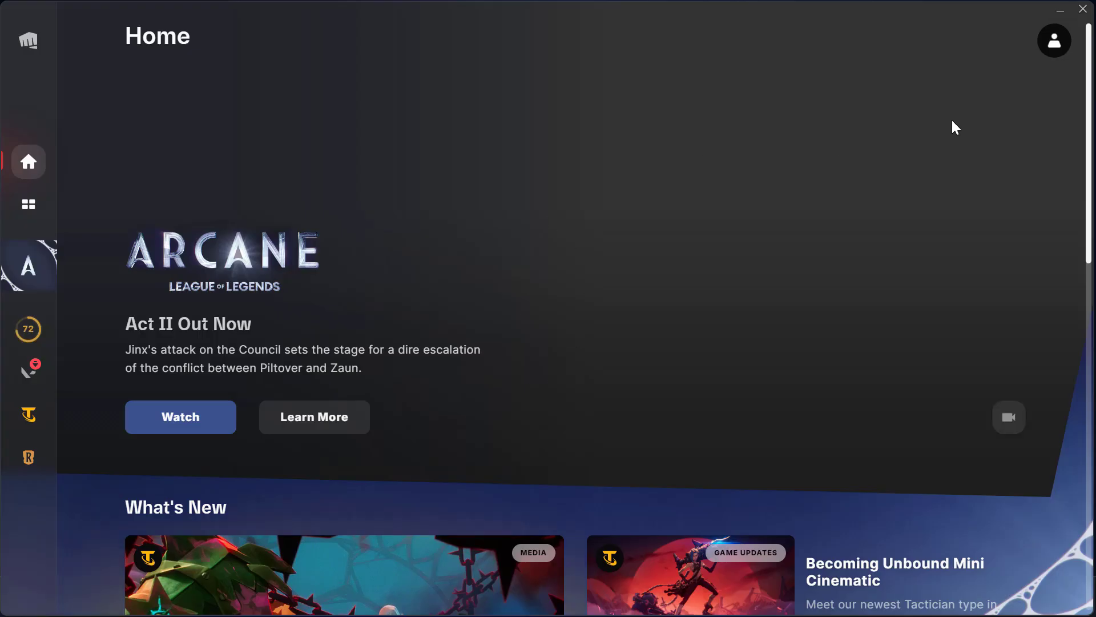
{"action": "left_click", "coordinate": [1057, 43]}
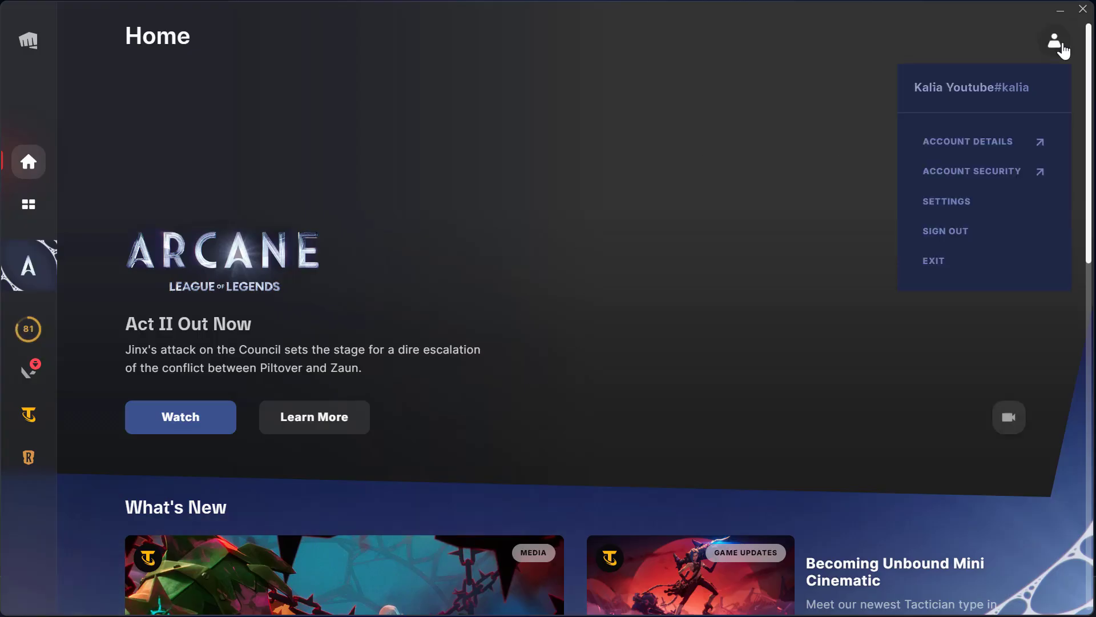
{"action": "left_click", "coordinate": [949, 207]}
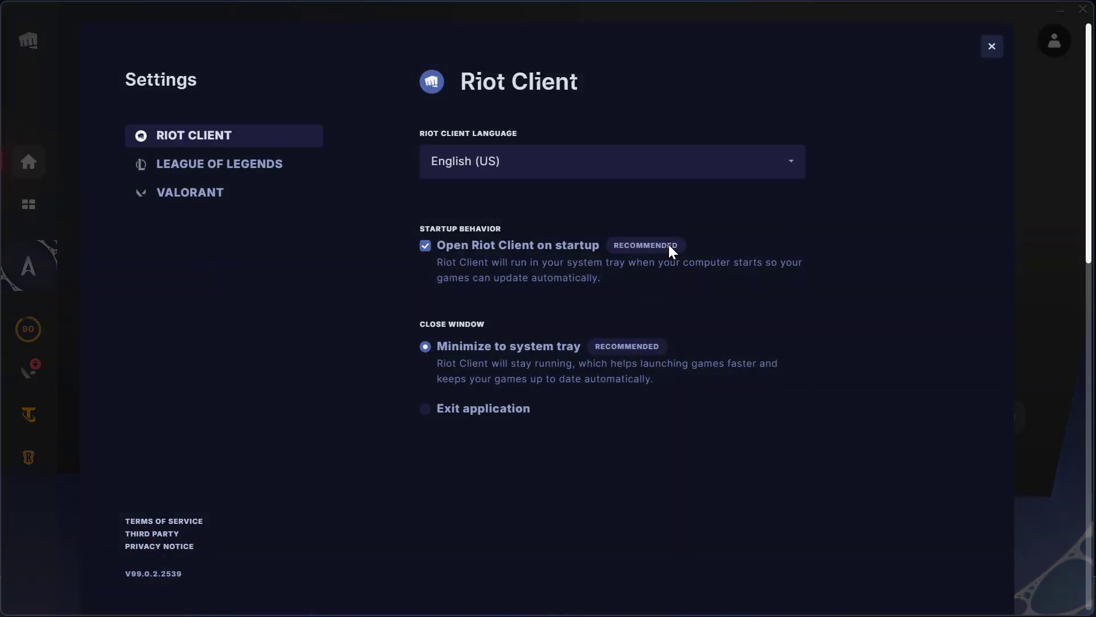
{"action": "left_click", "coordinate": [205, 169]}
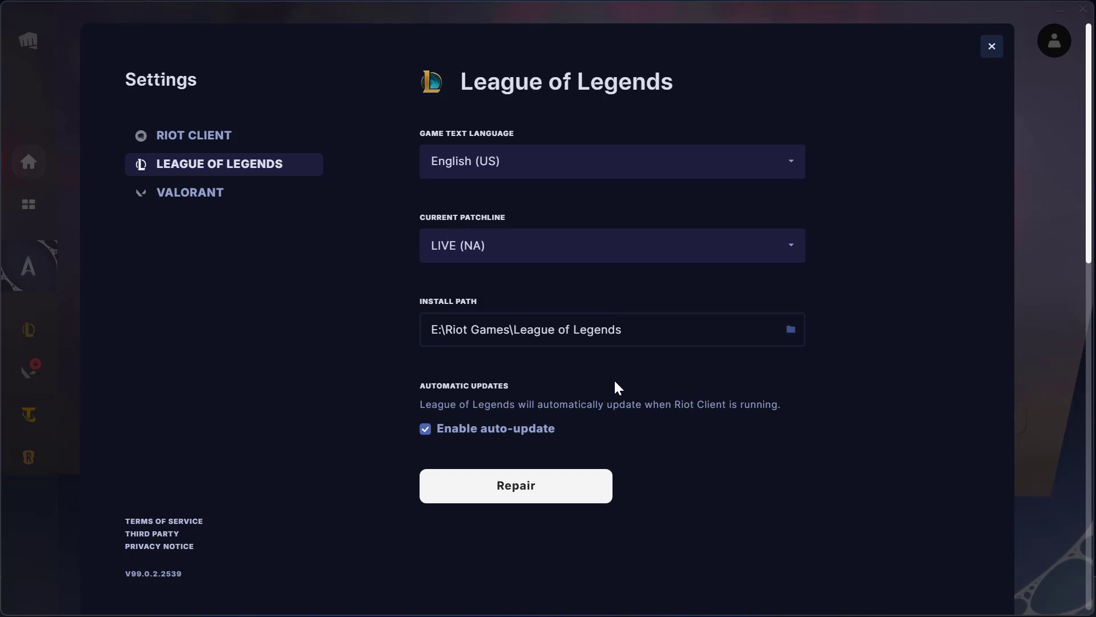
{"action": "left_click", "coordinate": [485, 497]}
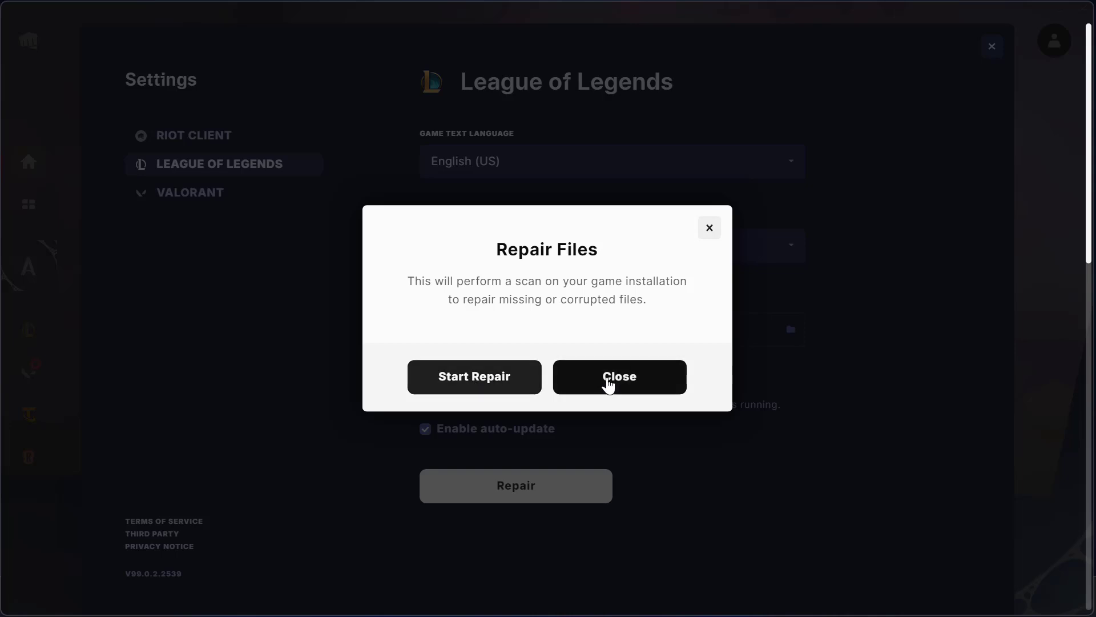
Dismiss the repair prompt without starting a repair, and close the settings and the Riot Client window
{"action": "left_click", "coordinate": [611, 379]}
{"action": "left_click", "coordinate": [991, 47]}
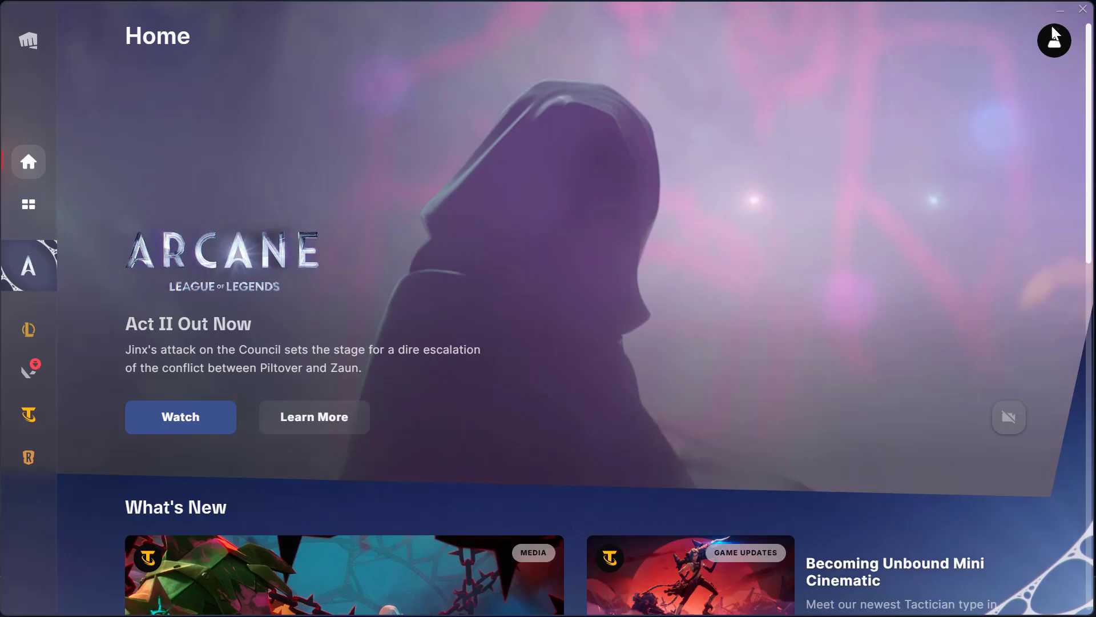
{"action": "left_click", "coordinate": [1083, 10]}
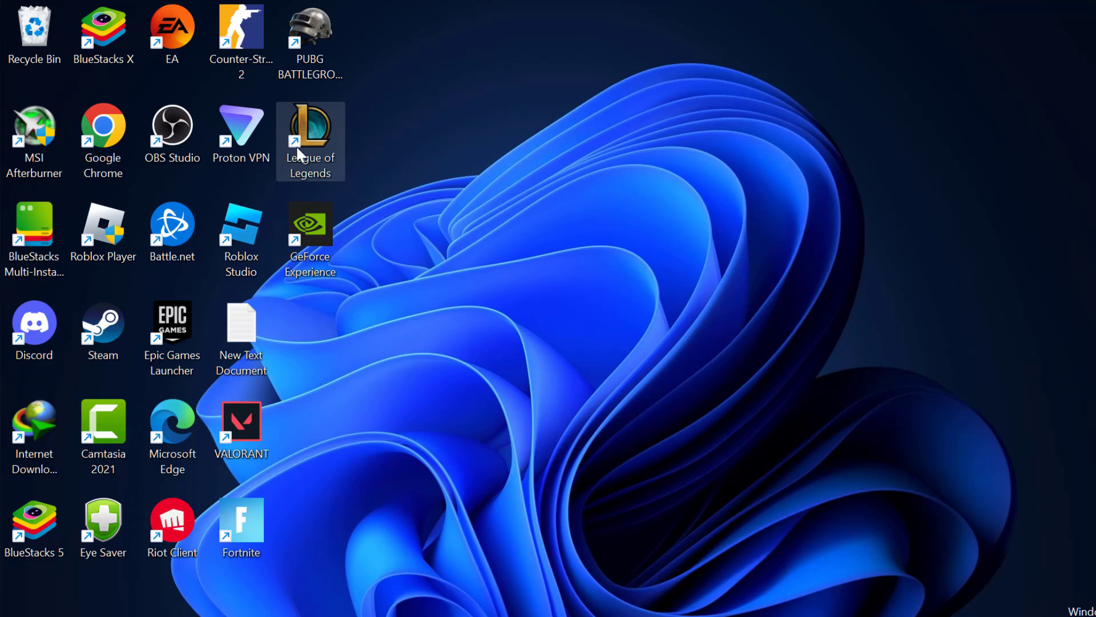
Set the League of Legends desktop shortcut to run as an administrator and save its properties
{"action": "right_click", "coordinate": [297, 148]}
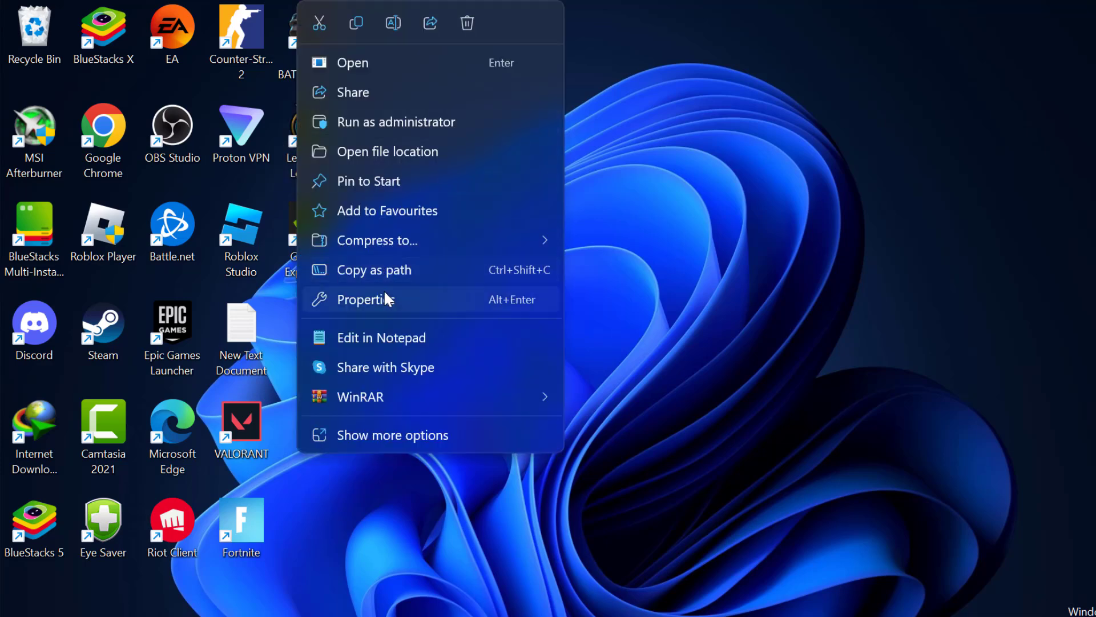
{"action": "left_click", "coordinate": [495, 286]}
{"action": "left_click", "coordinate": [559, 140]}
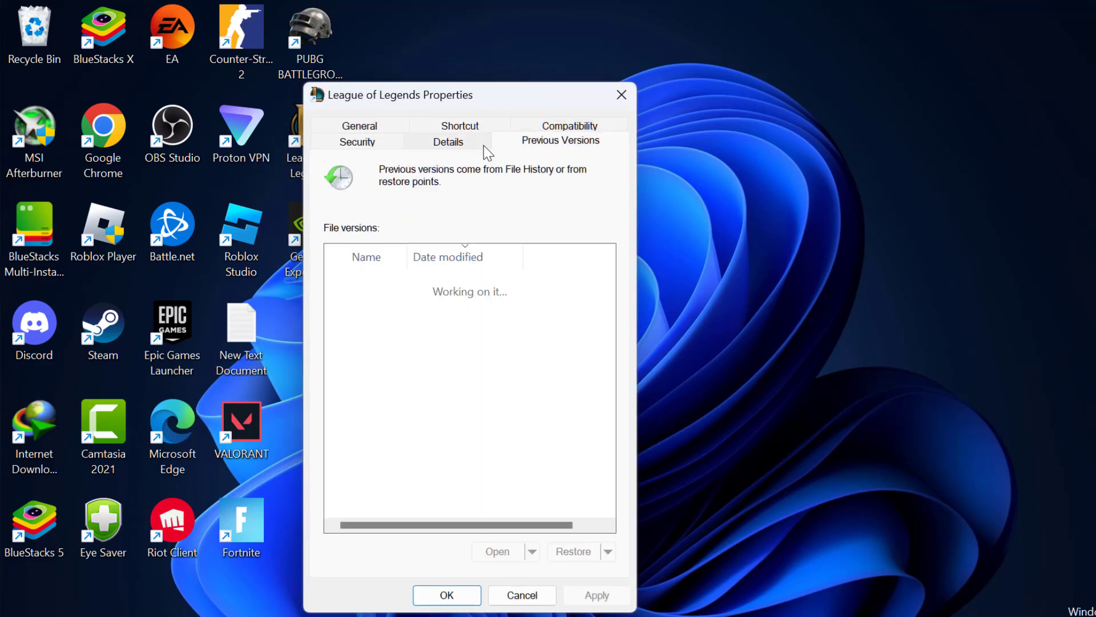
{"action": "left_click", "coordinate": [540, 127]}
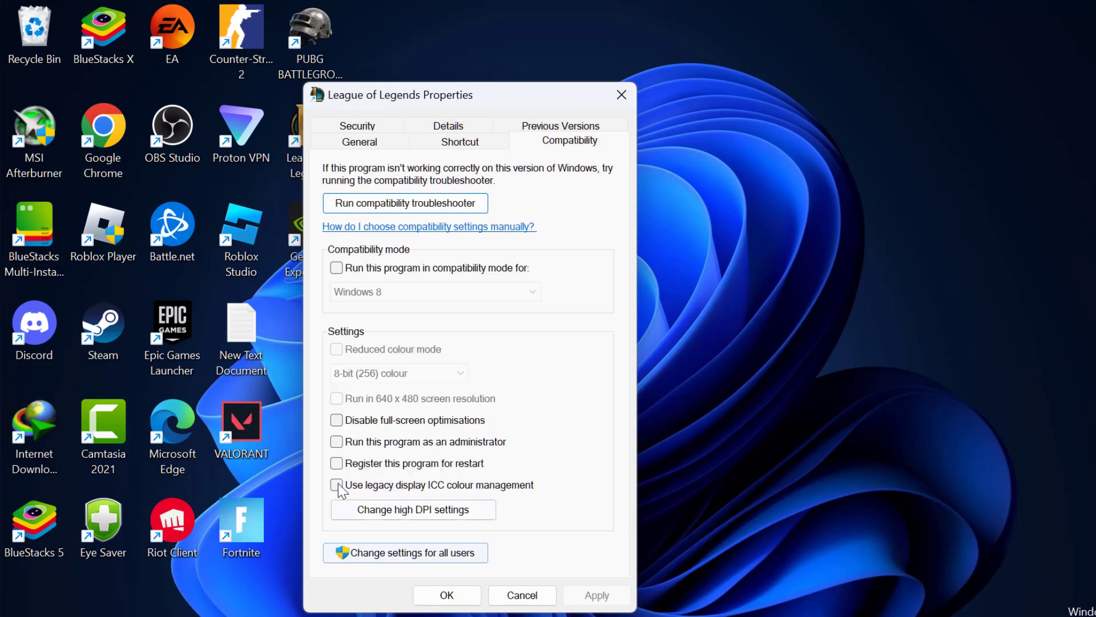
{"action": "left_click", "coordinate": [338, 445]}
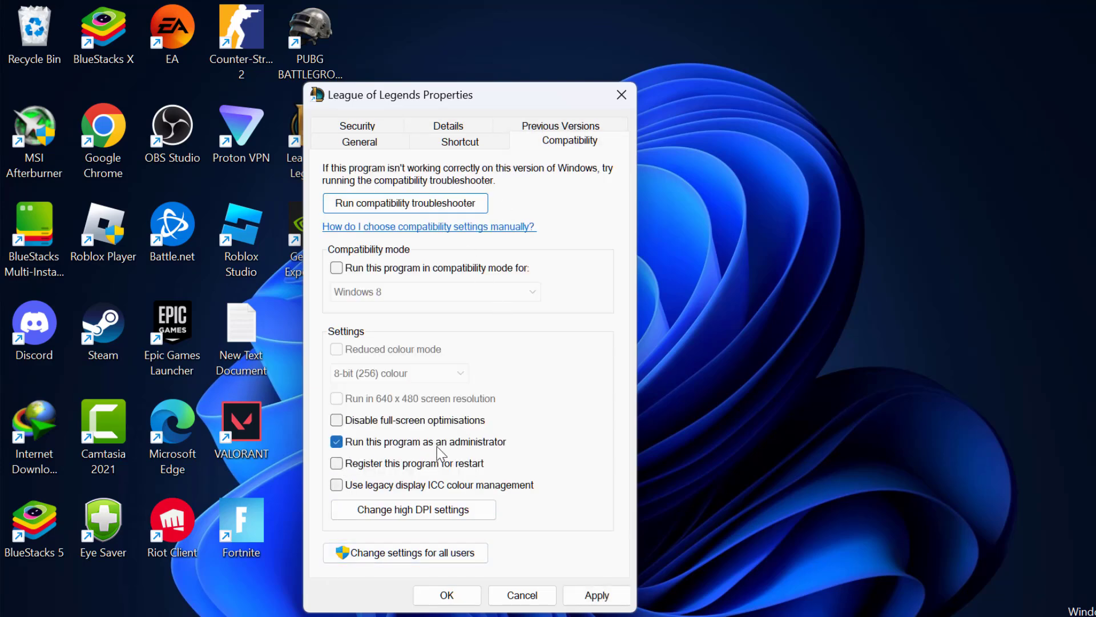
{"action": "left_click", "coordinate": [594, 595]}
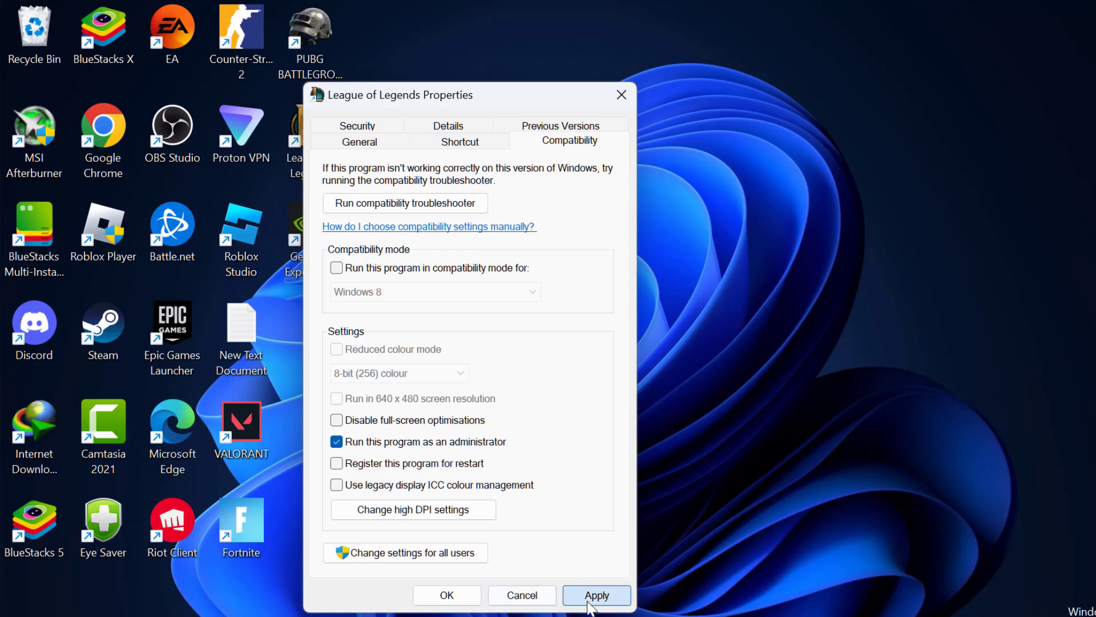
{"action": "left_click", "coordinate": [433, 599]}
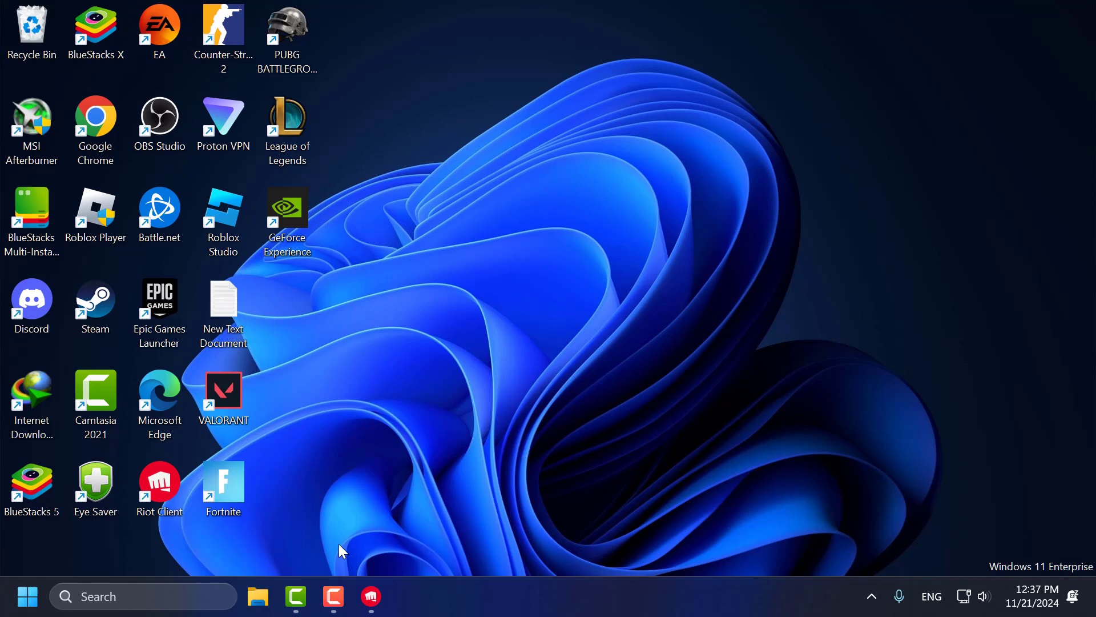
Search Windows for "allow", open the setting to allow an app through Windows Firewall, and unlock the list for changes
{"action": "left_click", "coordinate": [173, 604]}
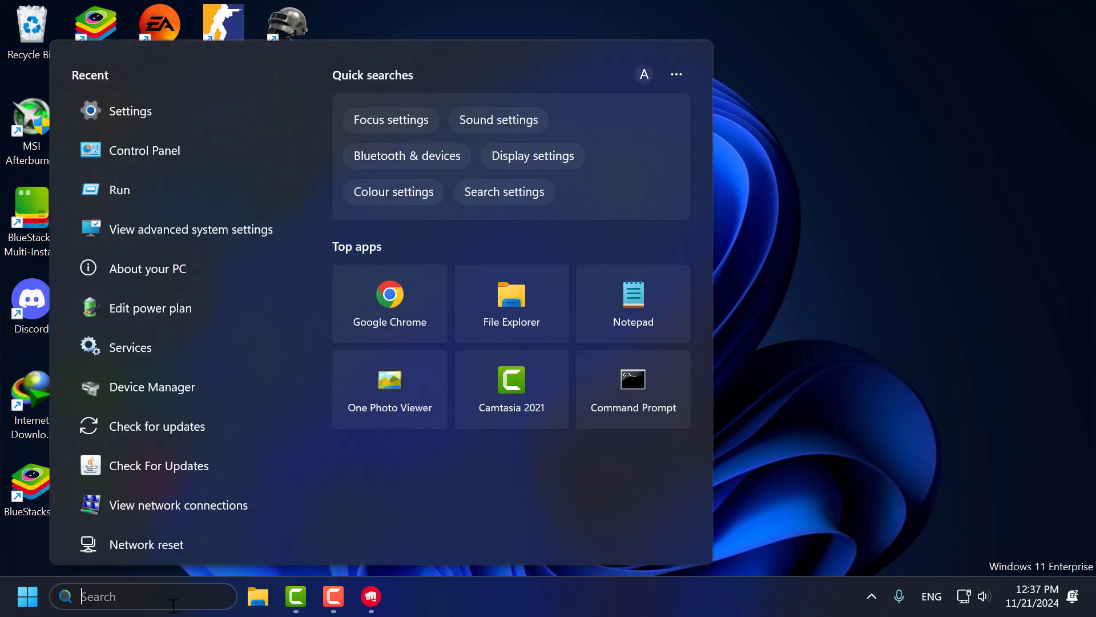
{"action": "type", "text": "allow"}
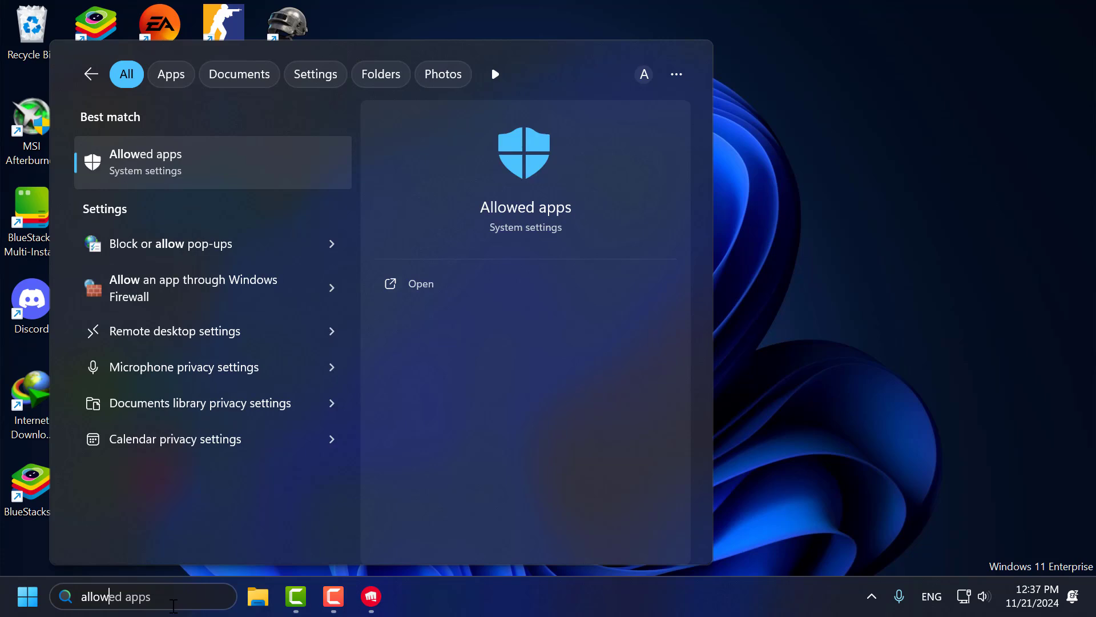
{"action": "left_click", "coordinate": [165, 309]}
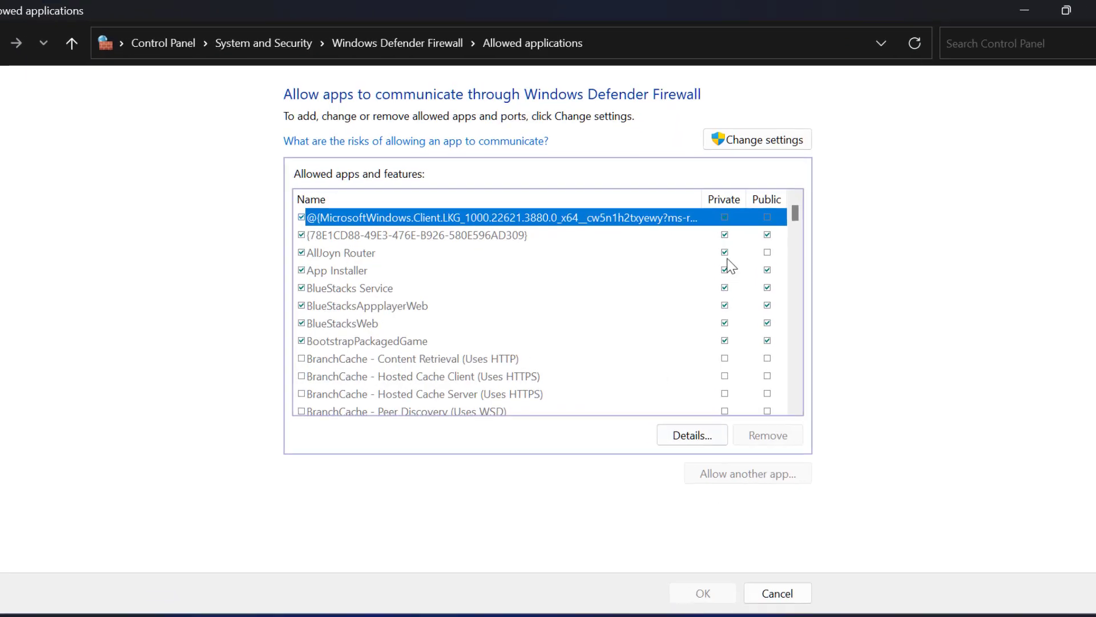
{"action": "left_click", "coordinate": [722, 137]}
Add RiotClientServices from the Riot Client folder to the firewall's allowed apps and allow it on public networks too
{"action": "left_click", "coordinate": [740, 486]}
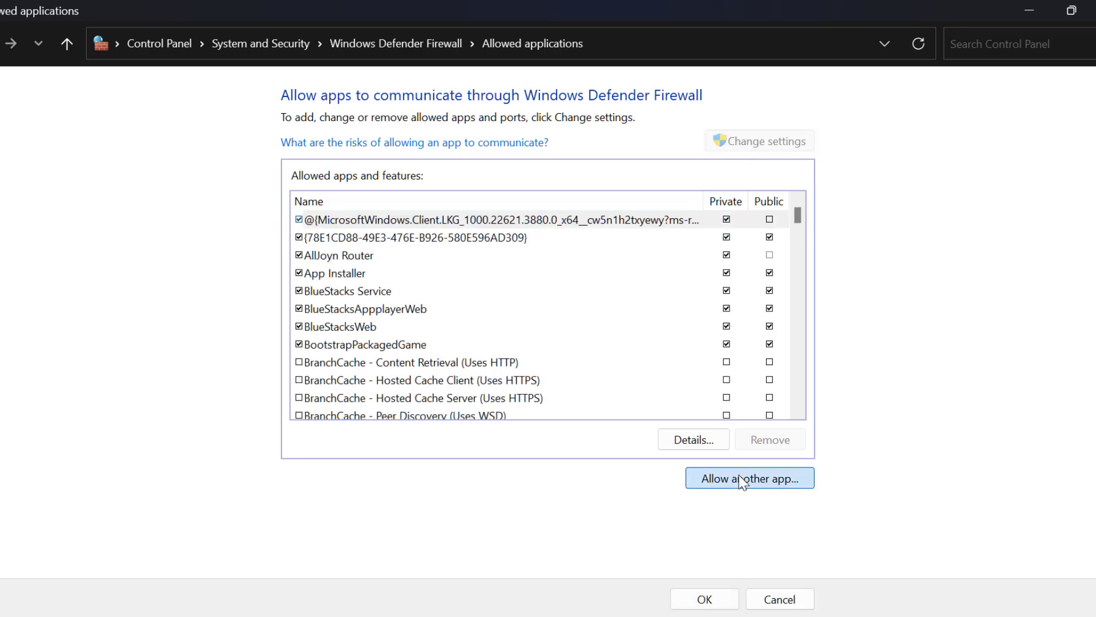
{"action": "left_click", "coordinate": [660, 408]}
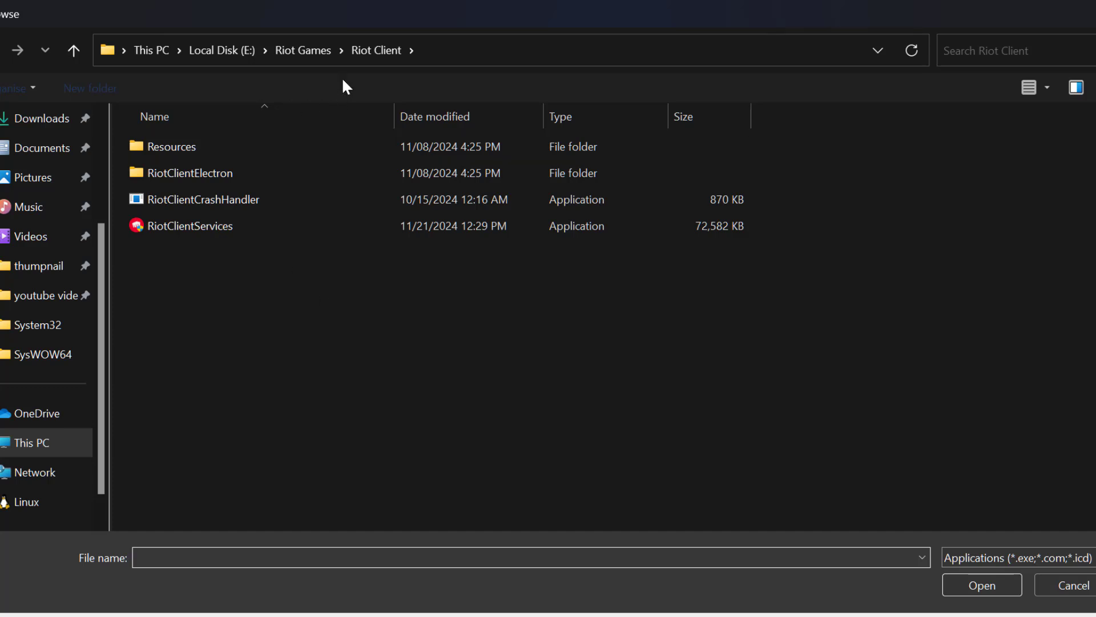
{"action": "left_click", "coordinate": [227, 229]}
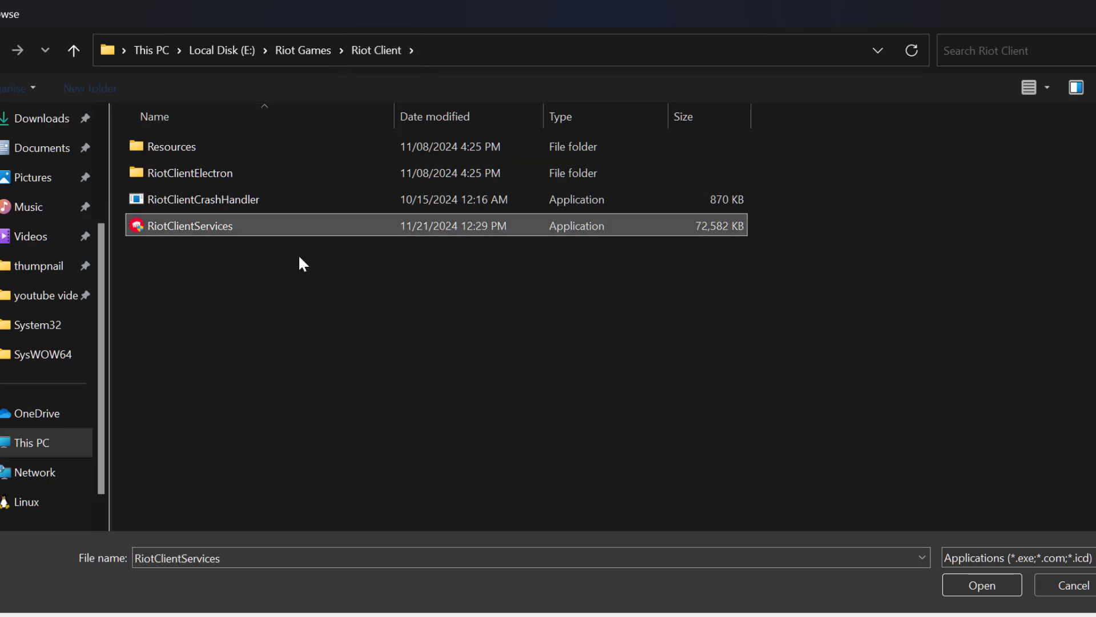
{"action": "left_click", "coordinate": [962, 594]}
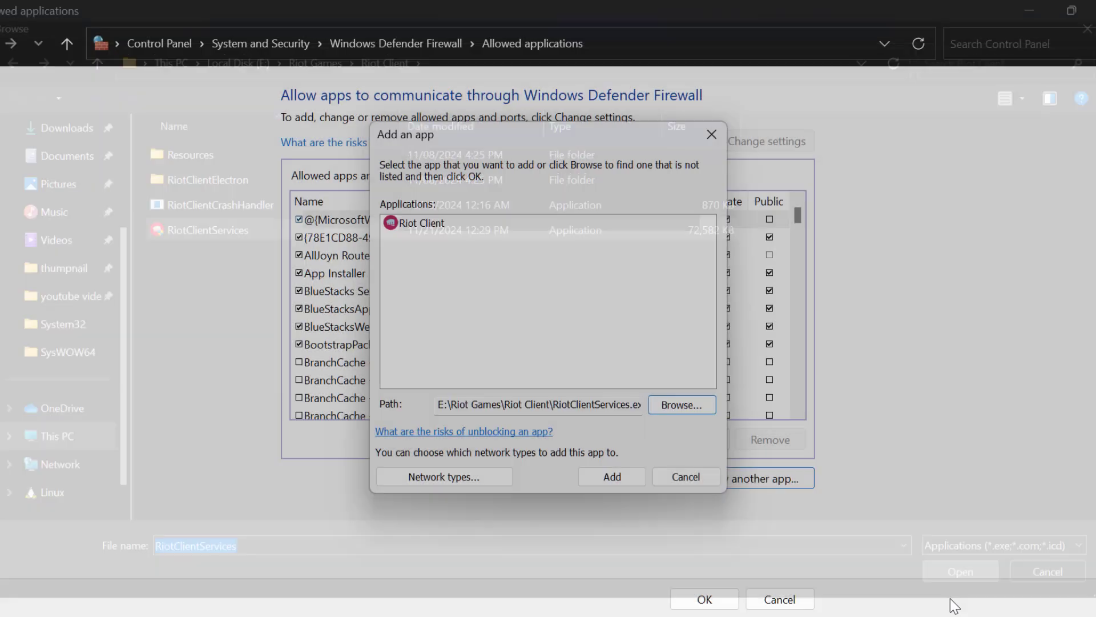
{"action": "left_click", "coordinate": [604, 478]}
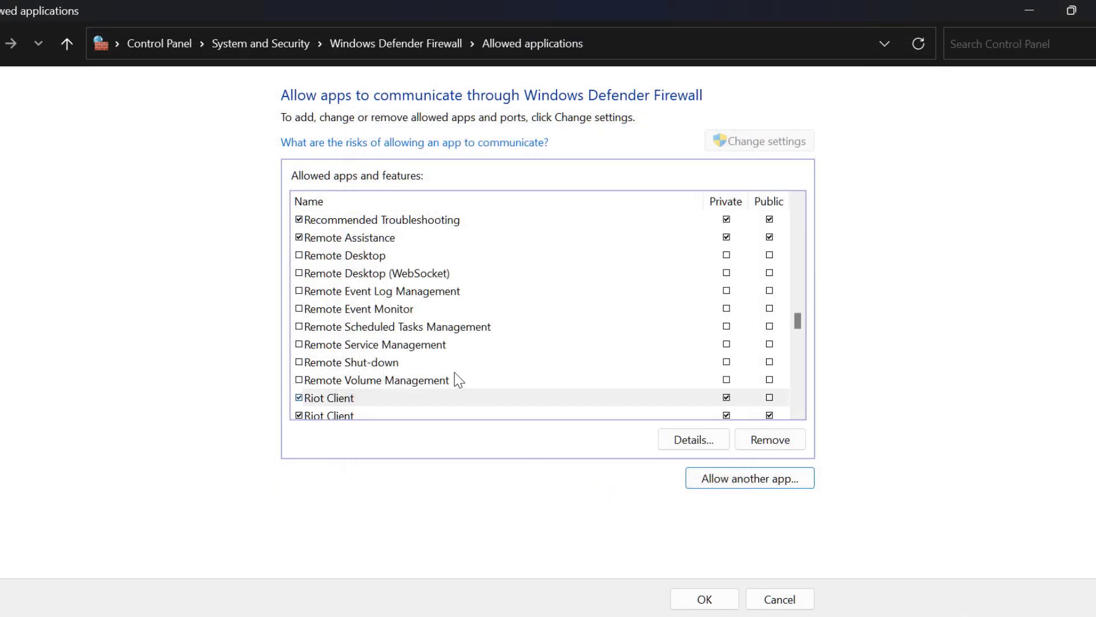
{"action": "scroll", "coordinate": [455, 379], "scroll_direction": "down", "scroll_amount": 1}
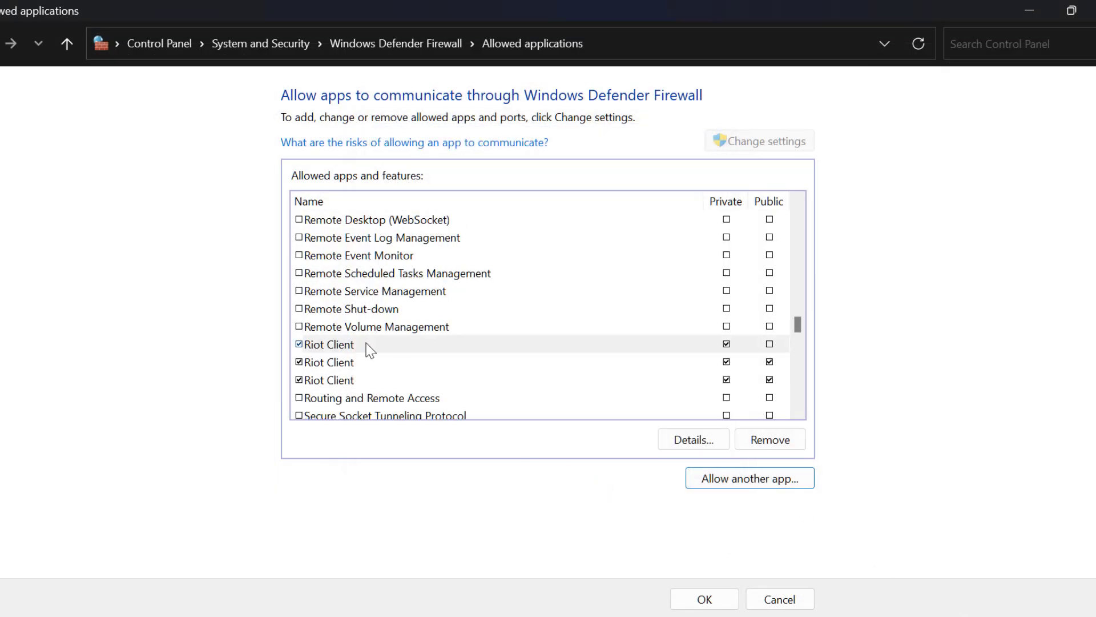
{"action": "left_click", "coordinate": [770, 343]}
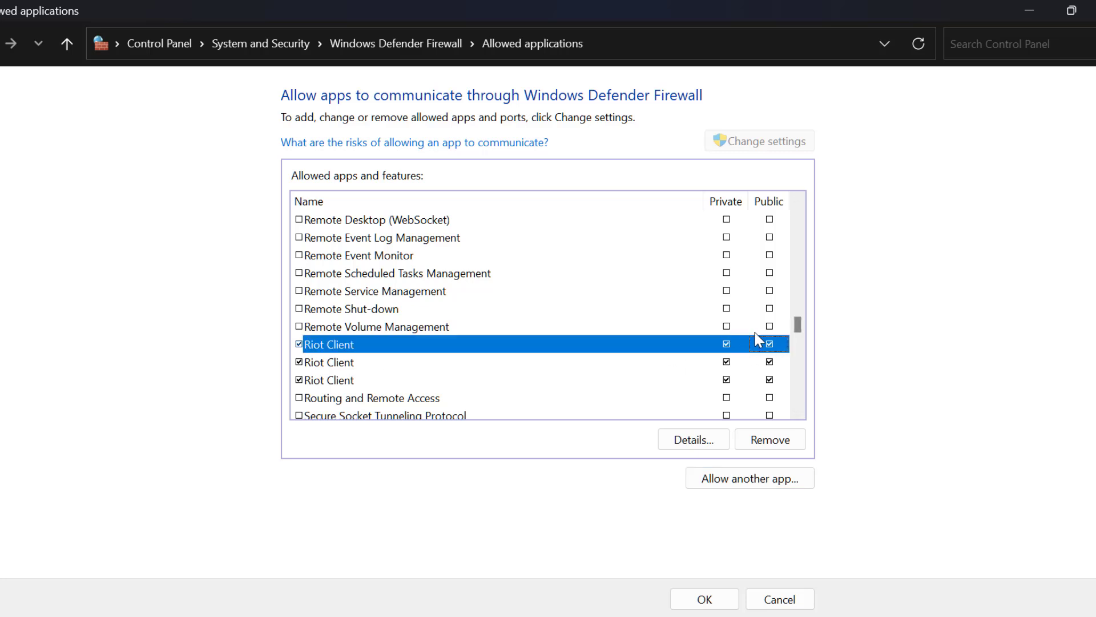
Add LeagueClient from E:\Riot Games\League of Legends to the firewall's allowed apps
{"action": "left_click", "coordinate": [737, 486]}
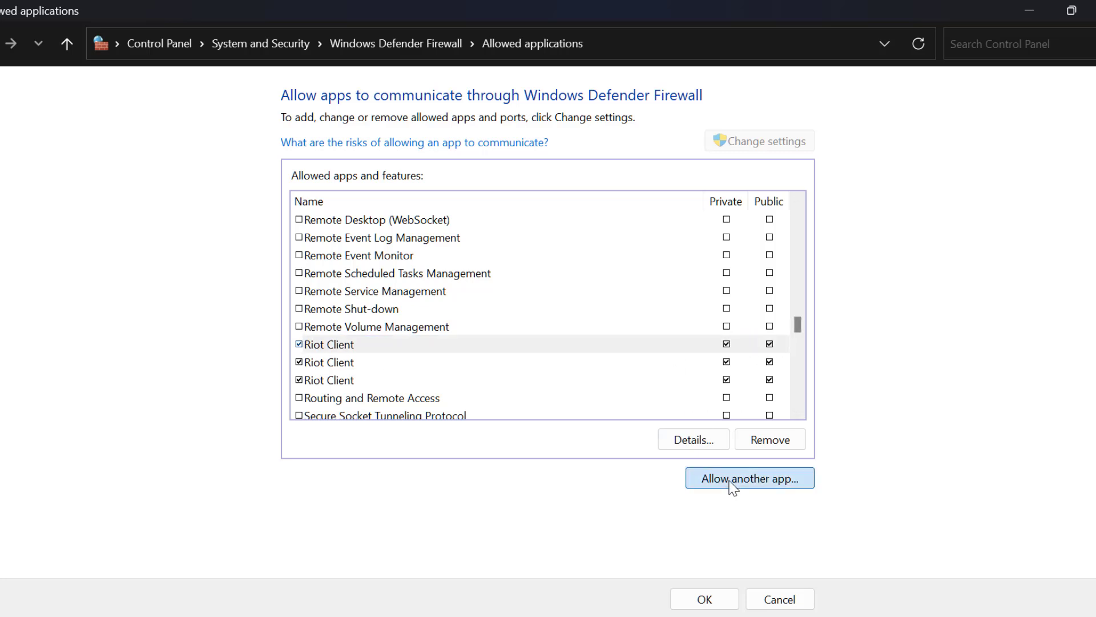
{"action": "left_click", "coordinate": [683, 407]}
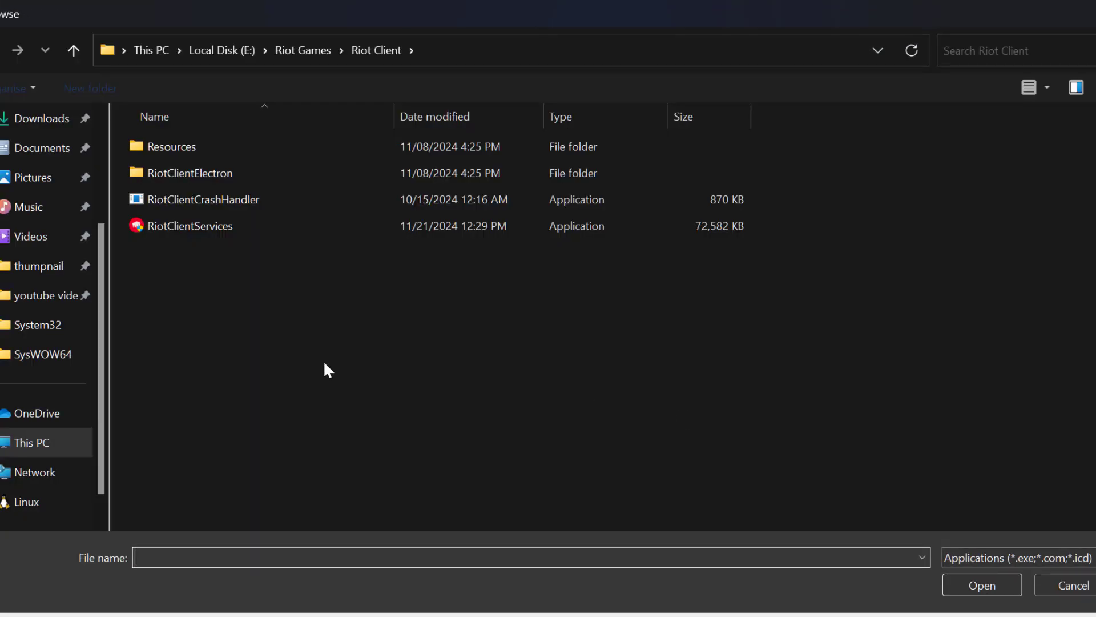
{"action": "scroll", "coordinate": [12, 371], "scroll_direction": "down", "scroll_amount": 1}
{"action": "left_click", "coordinate": [20, 413]}
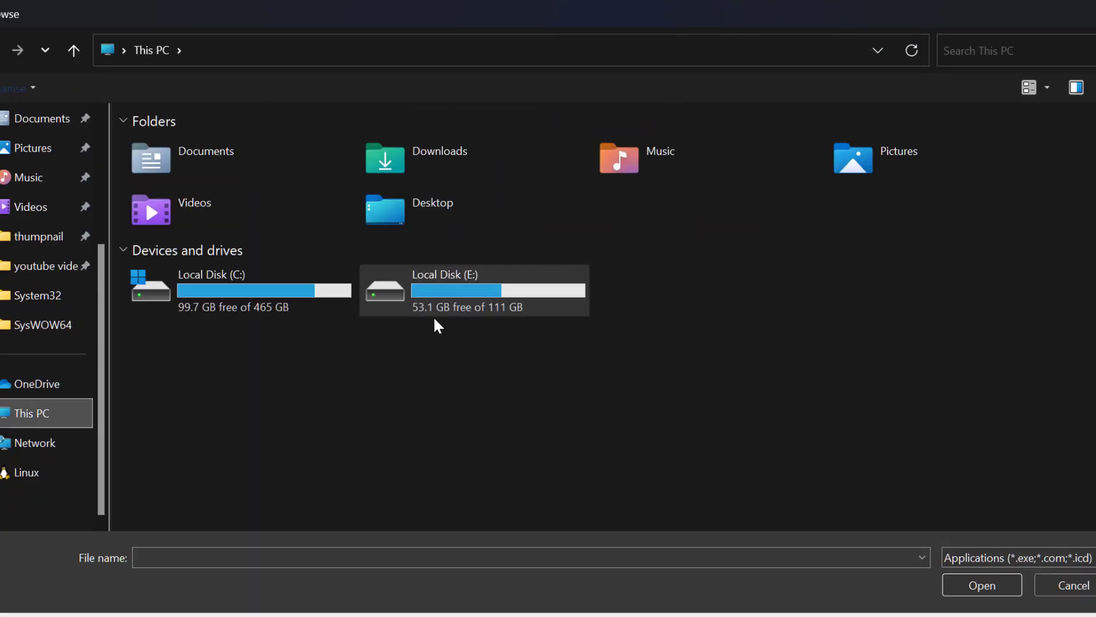
{"action": "double_click", "coordinate": [433, 296]}
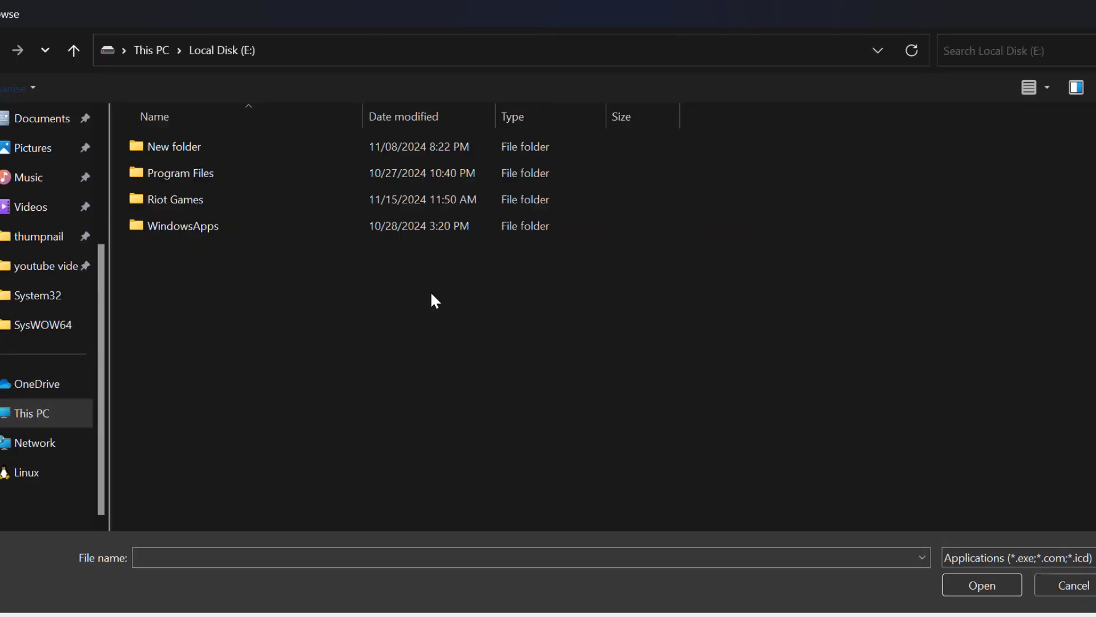
{"action": "double_click", "coordinate": [204, 200]}
{"action": "double_click", "coordinate": [222, 156]}
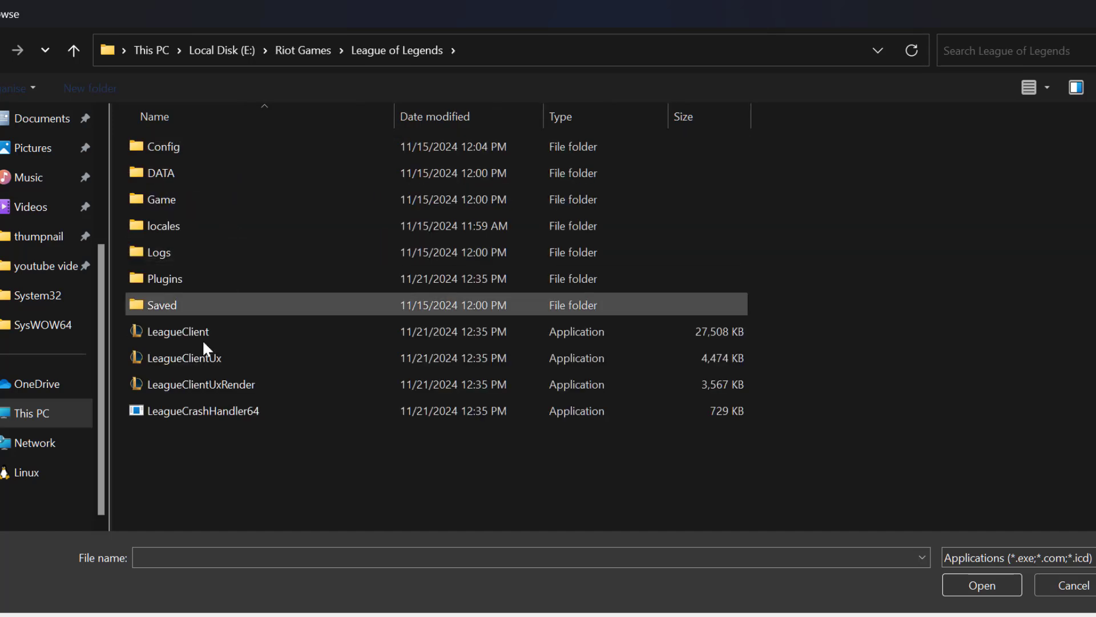
{"action": "left_click", "coordinate": [187, 332]}
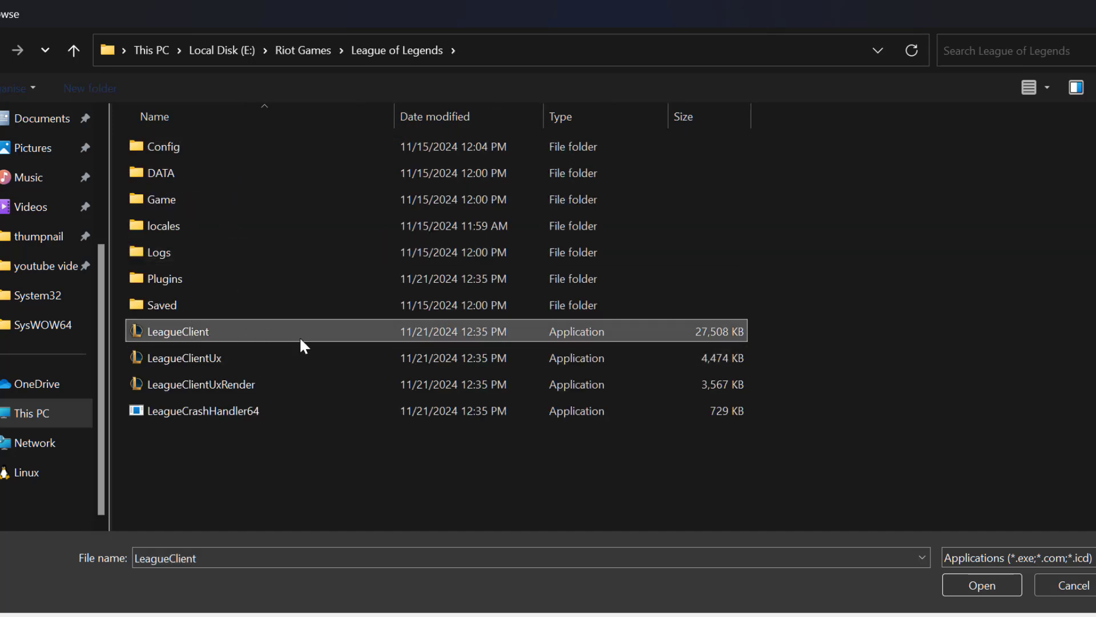
{"action": "left_click", "coordinate": [959, 581]}
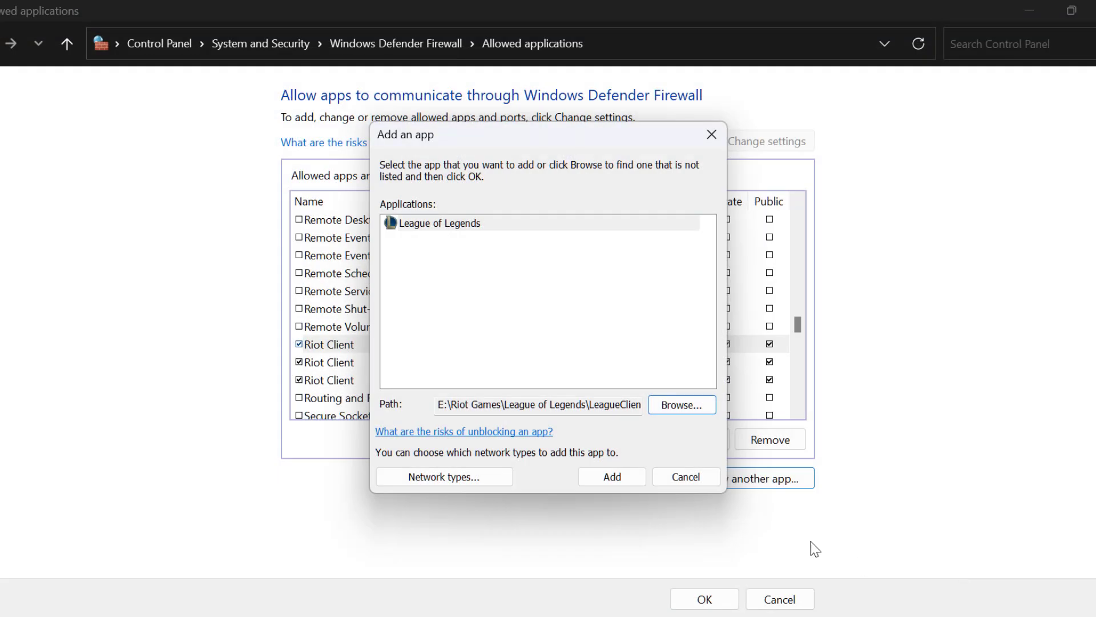
{"action": "left_click", "coordinate": [611, 477]}
Allow the newly added League of Legends entry on public networks as well
{"action": "scroll", "coordinate": [739, 347], "scroll_direction": "up", "scroll_amount": 3}
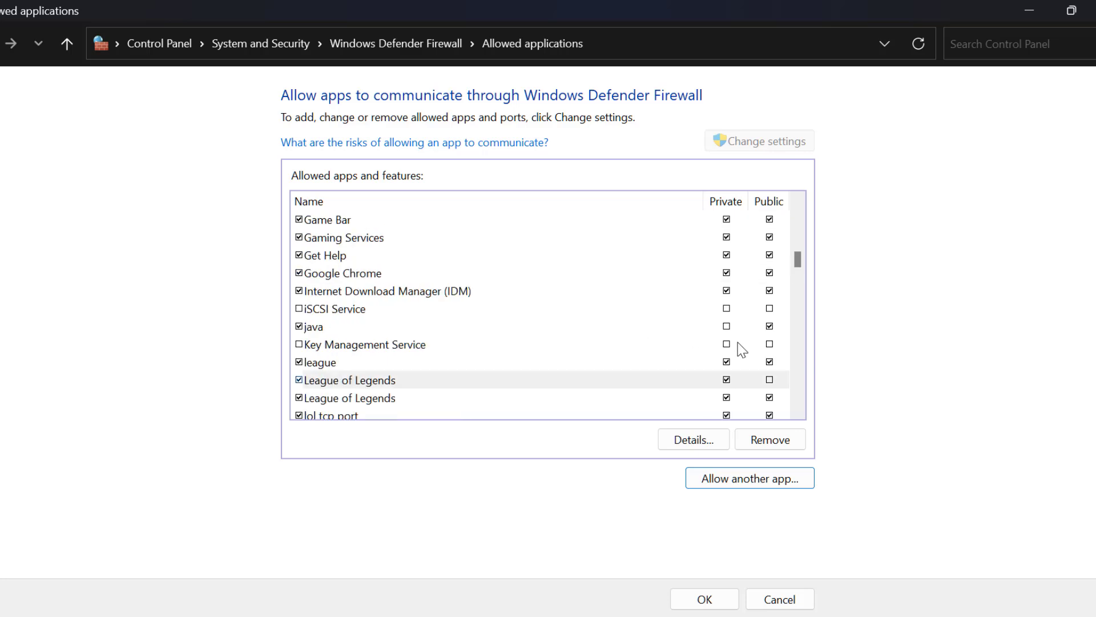
{"action": "scroll", "coordinate": [717, 365], "scroll_direction": "down", "scroll_amount": 2}
{"action": "left_click", "coordinate": [742, 278]}
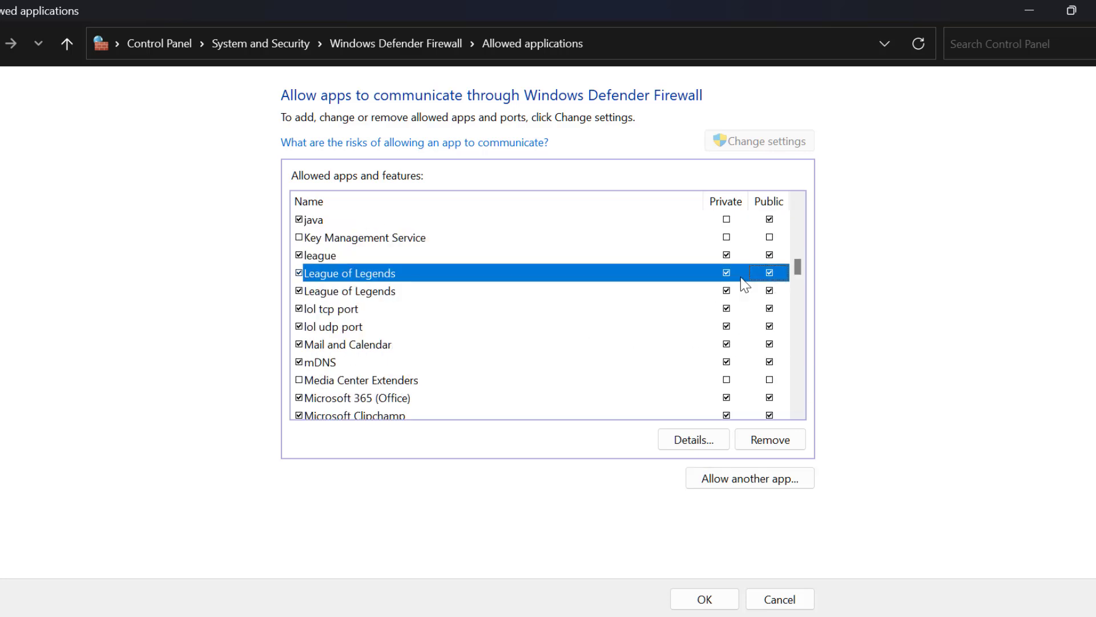
Keep the selected League of Legends entry allowed on public networks and save the firewall's allowed apps list
{"action": "left_click", "coordinate": [769, 273]}
{"action": "left_click", "coordinate": [717, 607]}
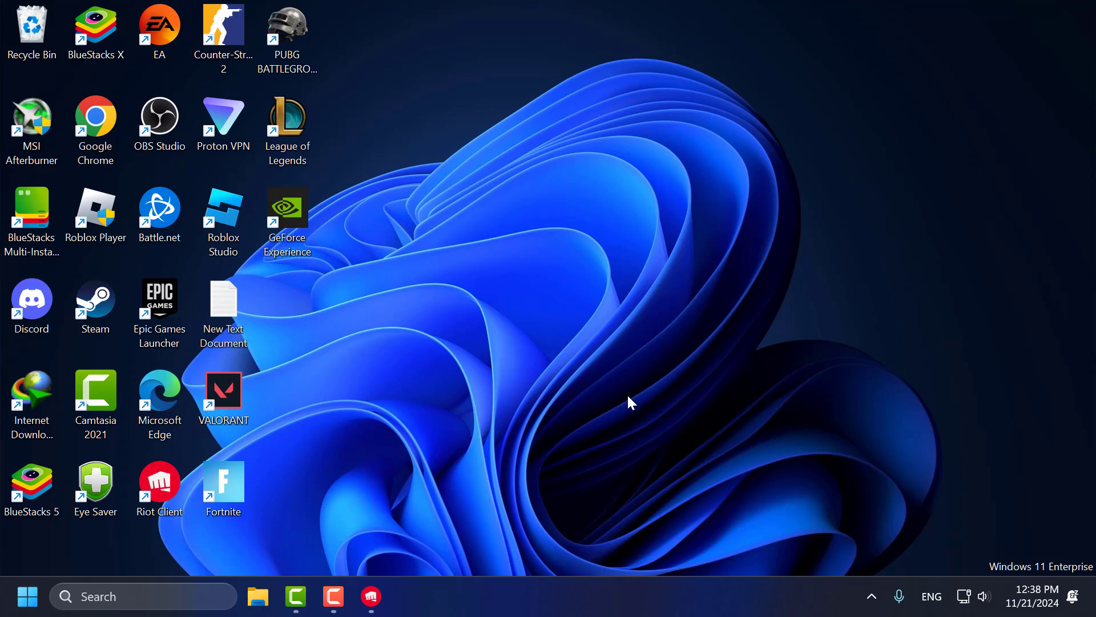
Switch to Riot Client and open the League of Legends settings to check the game's install path
{"action": "left_click", "coordinate": [371, 596]}
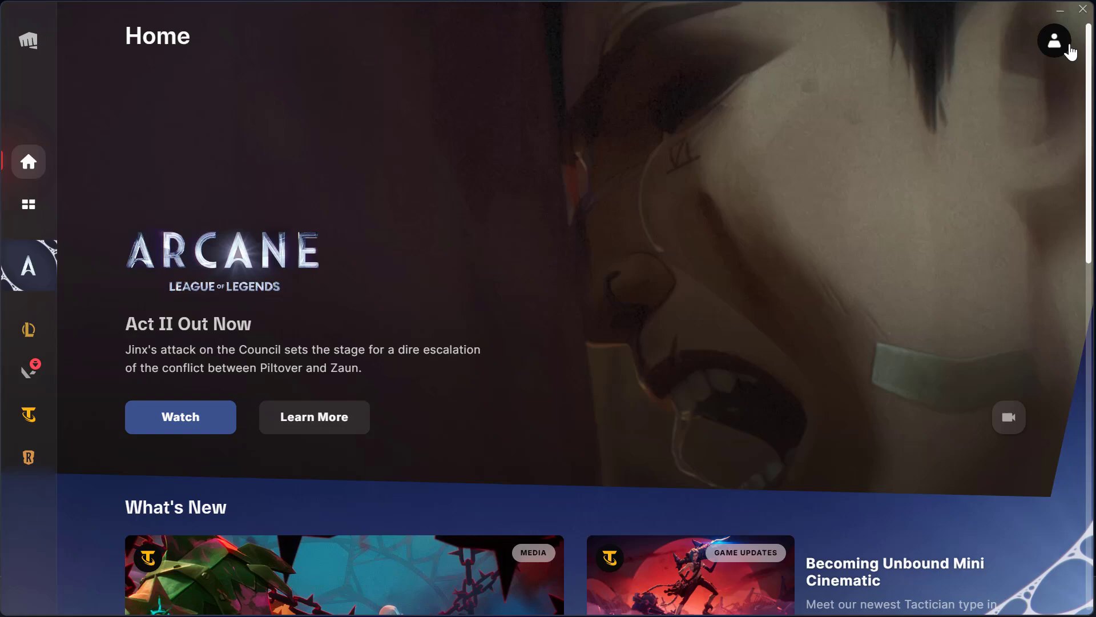
{"action": "left_click", "coordinate": [1069, 49]}
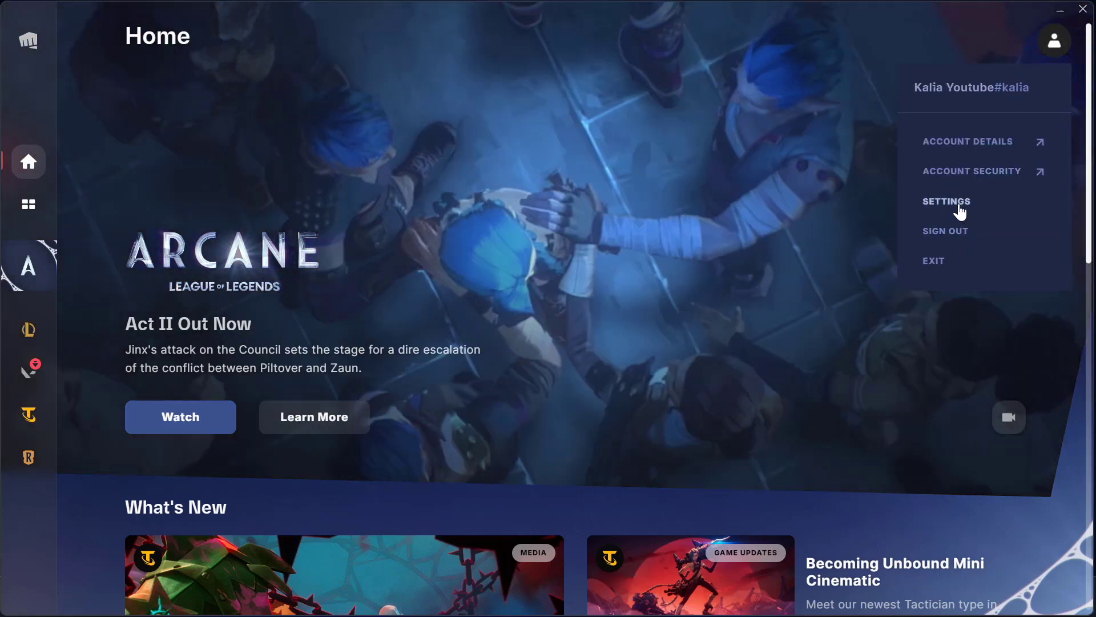
{"action": "left_click", "coordinate": [959, 209]}
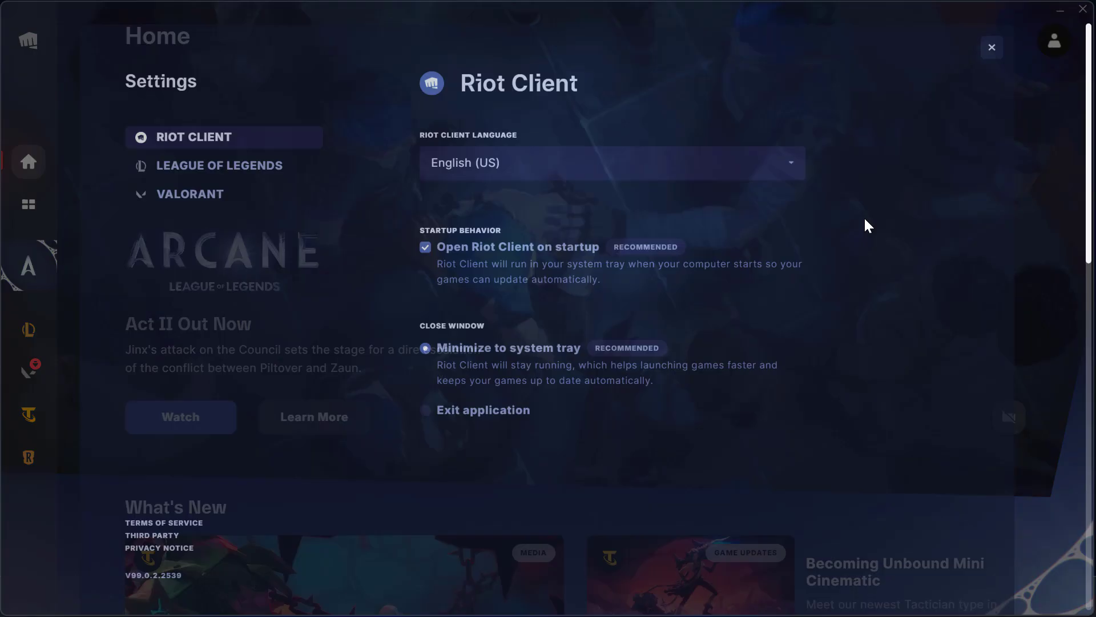
{"action": "left_click", "coordinate": [197, 169]}
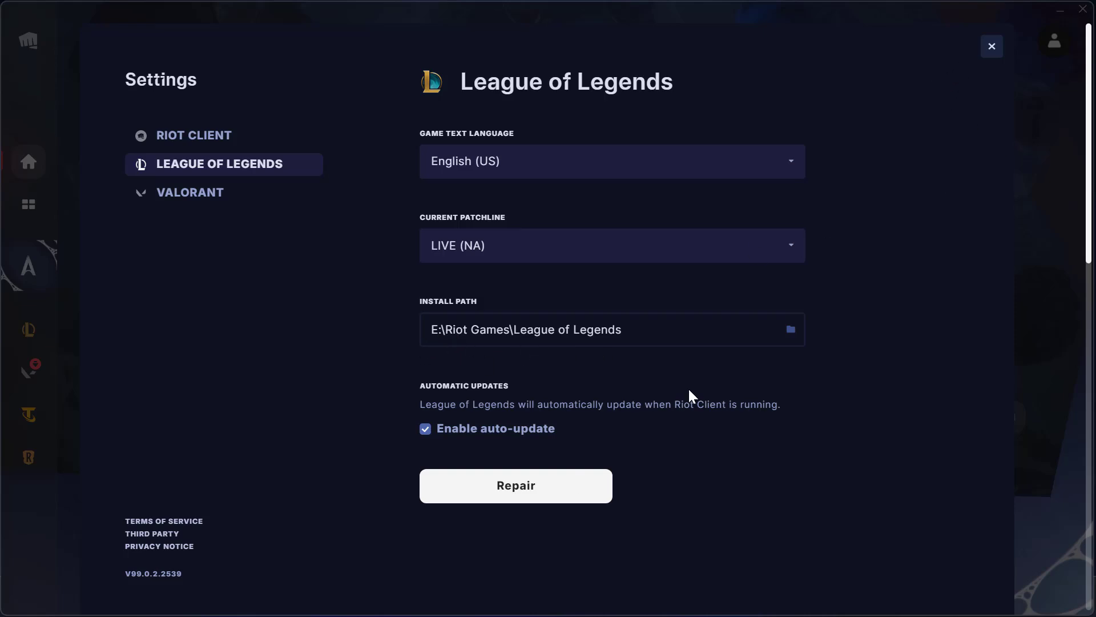
Switch to File Explorer, open E:\Riot Games\League of Legends and look through the folder's contents
{"action": "key", "text": "alt+Tab"}
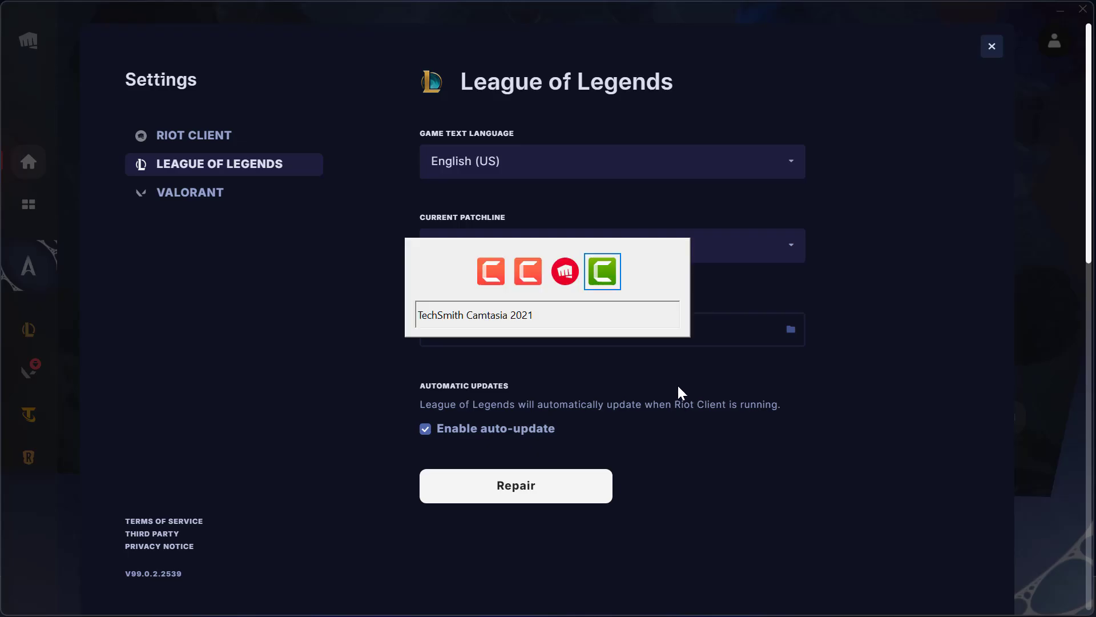
{"action": "left_click", "coordinate": [260, 593]}
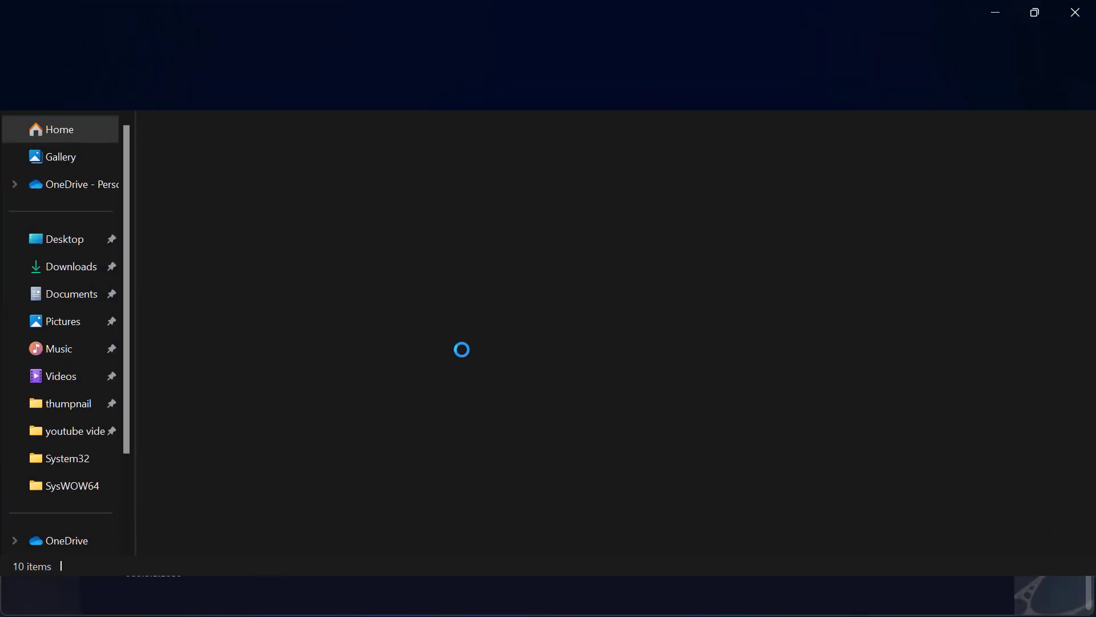
{"action": "scroll", "coordinate": [72, 432], "scroll_direction": "down", "scroll_amount": 3}
{"action": "left_click", "coordinate": [77, 433]}
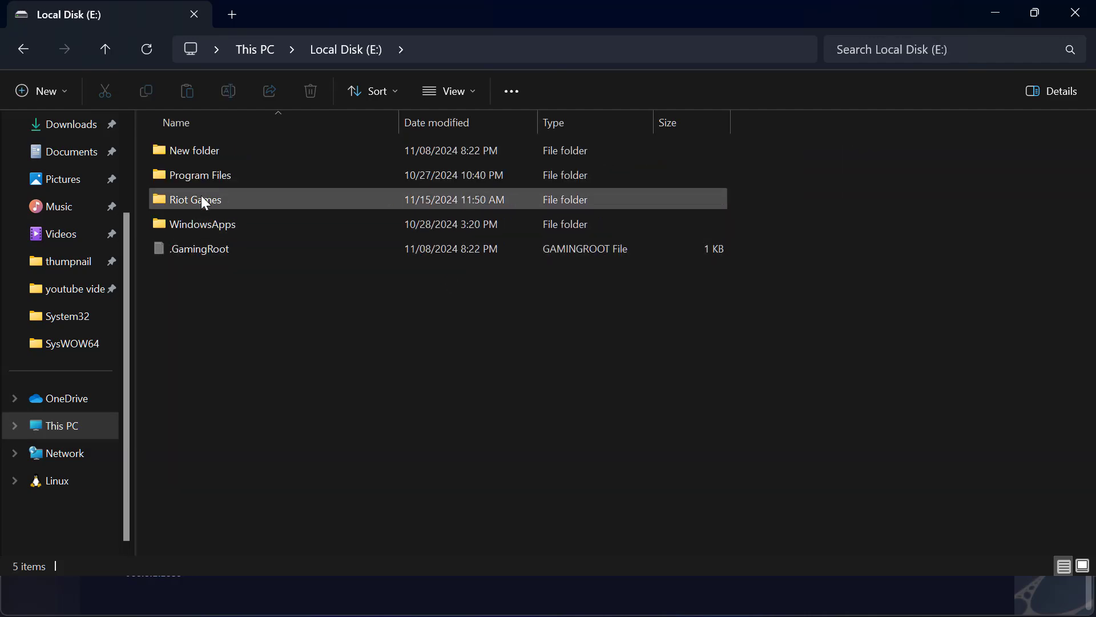
{"action": "double_click", "coordinate": [201, 195]}
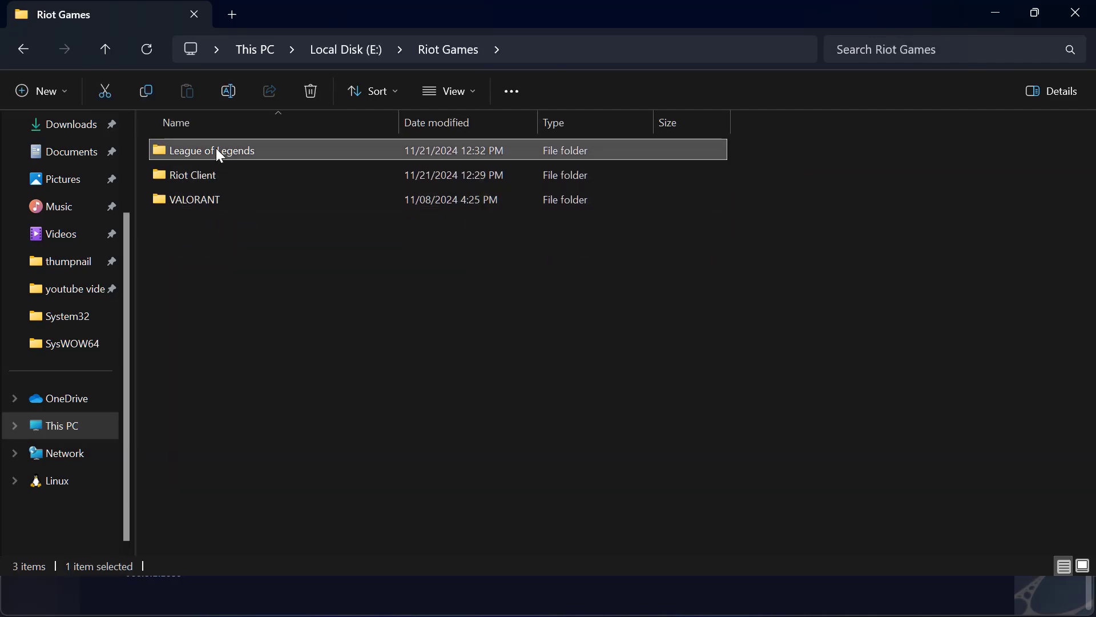
{"action": "double_click", "coordinate": [216, 150]}
{"action": "scroll", "coordinate": [266, 382], "scroll_direction": "down", "scroll_amount": 9}
{"action": "scroll", "coordinate": [255, 400], "scroll_direction": "down", "scroll_amount": 5}
{"action": "scroll", "coordinate": [252, 402], "scroll_direction": "up", "scroll_amount": 15}
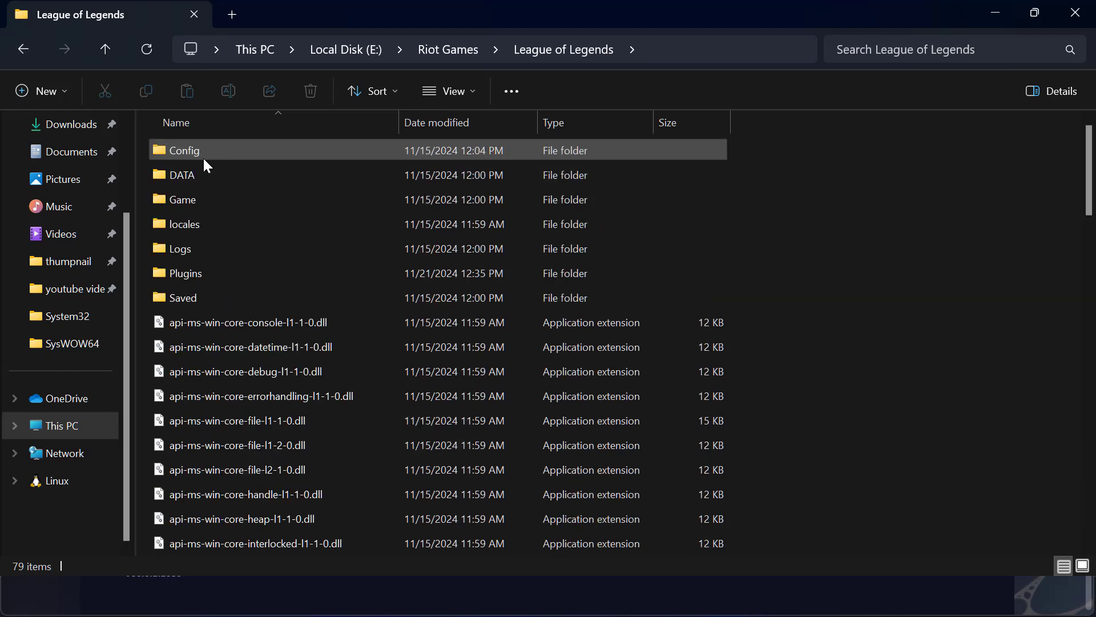
Delete the Config and DATA folders from the League of Legends folder
{"action": "left_click", "coordinate": [203, 156]}
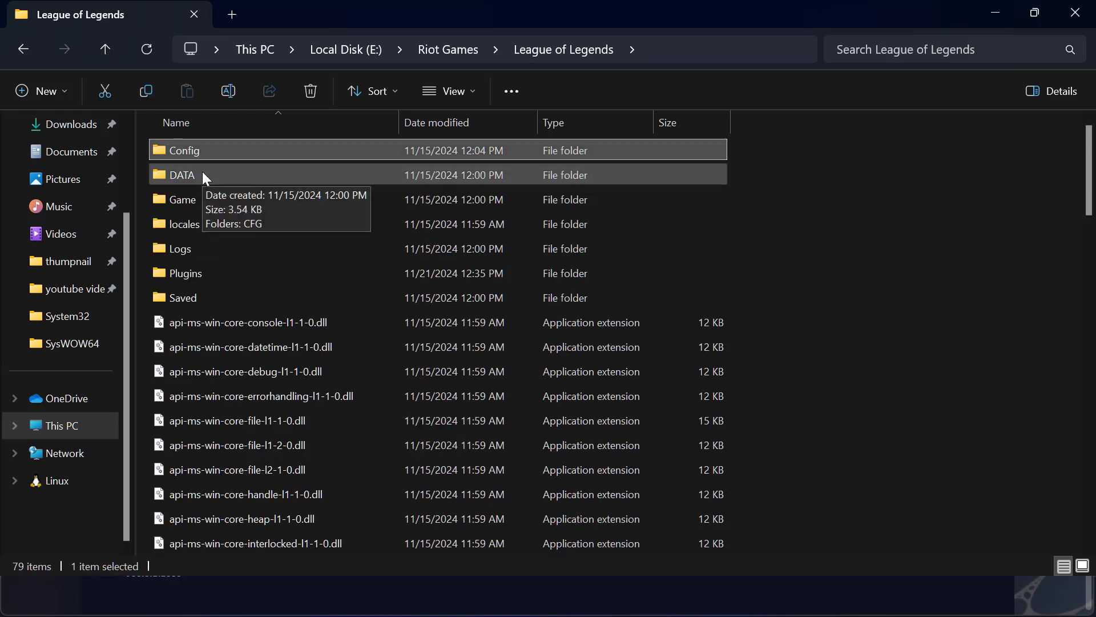
{"action": "left_click", "coordinate": [202, 173], "text": "ctrl"}
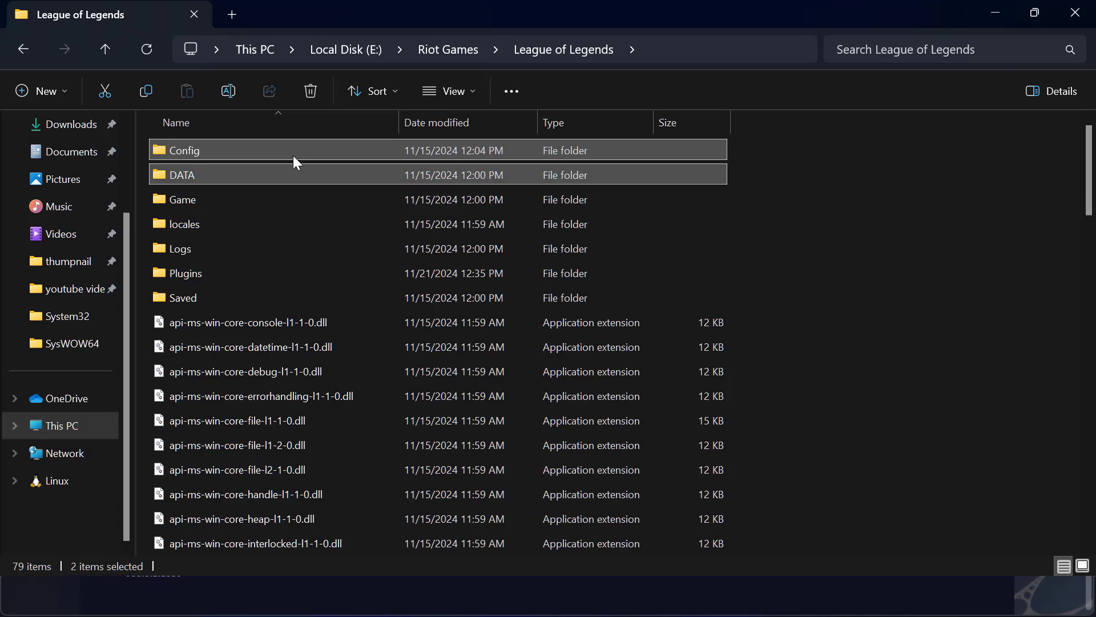
{"action": "right_click", "coordinate": [292, 155]}
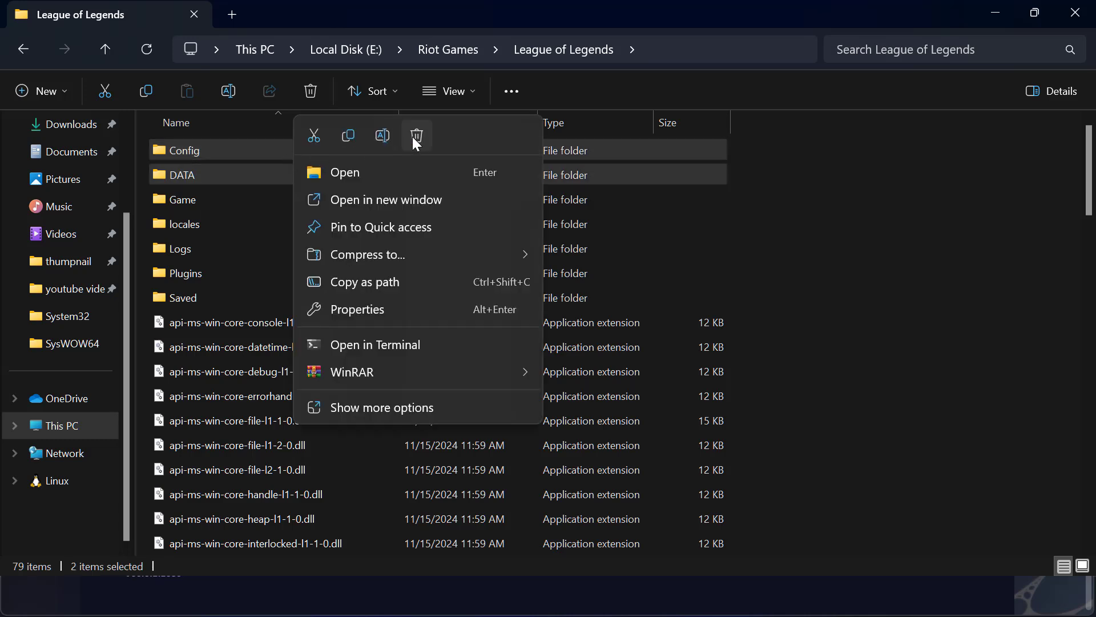
{"action": "left_click", "coordinate": [412, 136]}
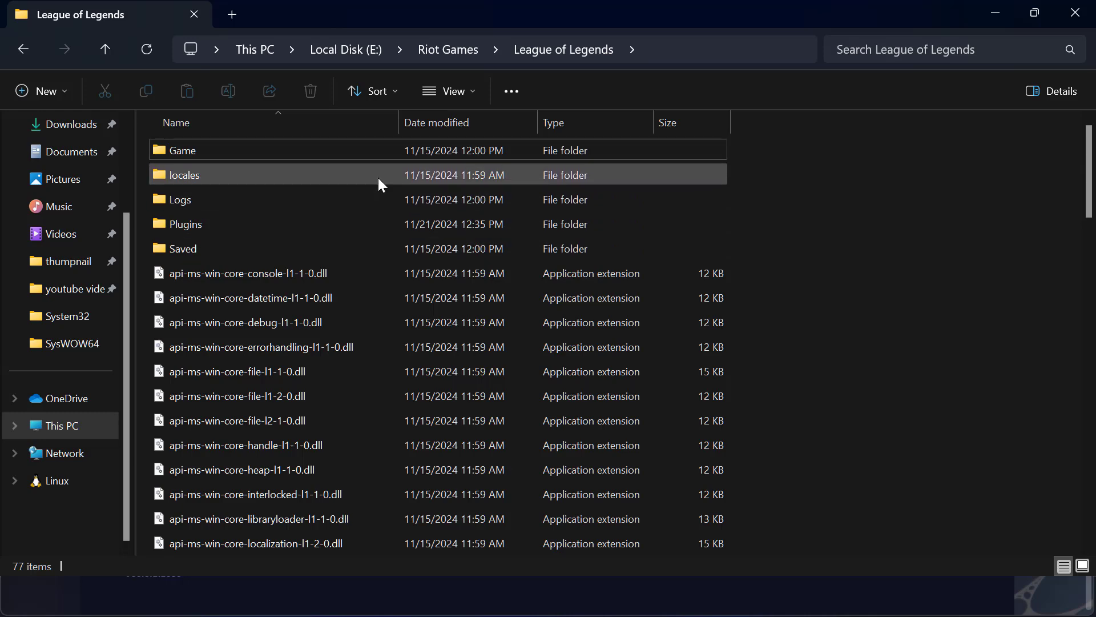
Close File Explorer and Riot Client with its settings, and minimize the Camtasia window to clear the desktop
{"action": "left_click", "coordinate": [1057, 17]}
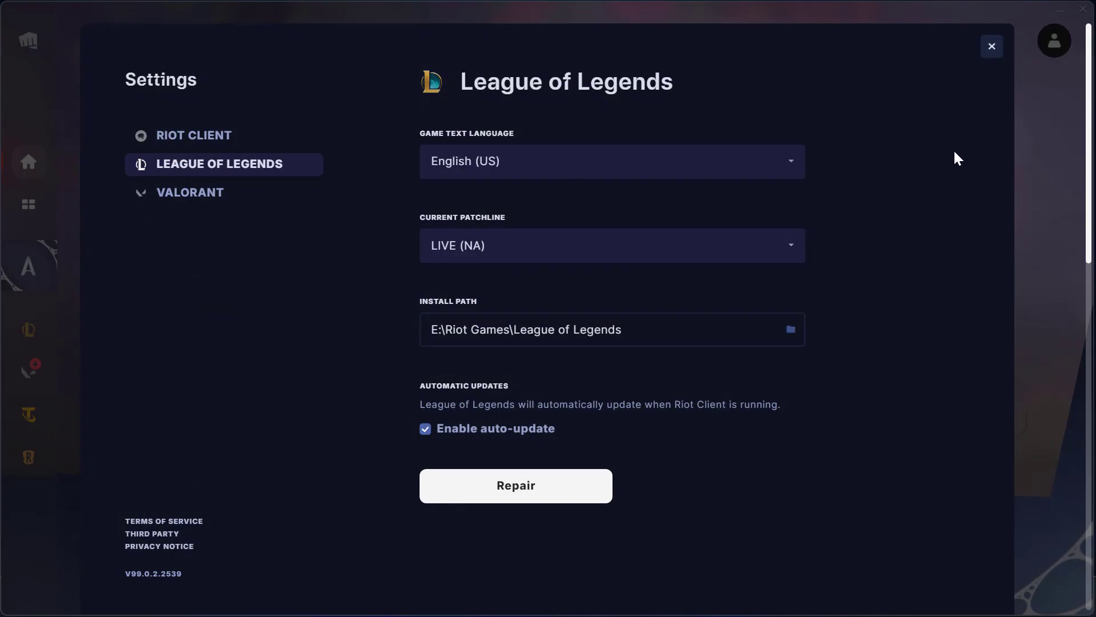
{"action": "left_click", "coordinate": [992, 46]}
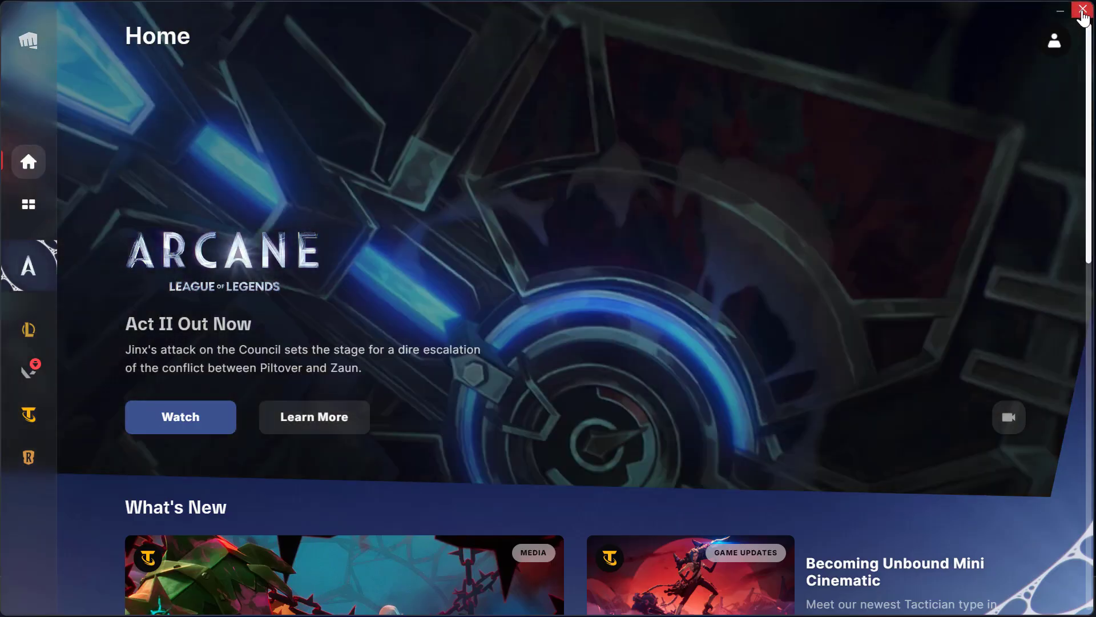
{"action": "left_click", "coordinate": [1082, 10]}
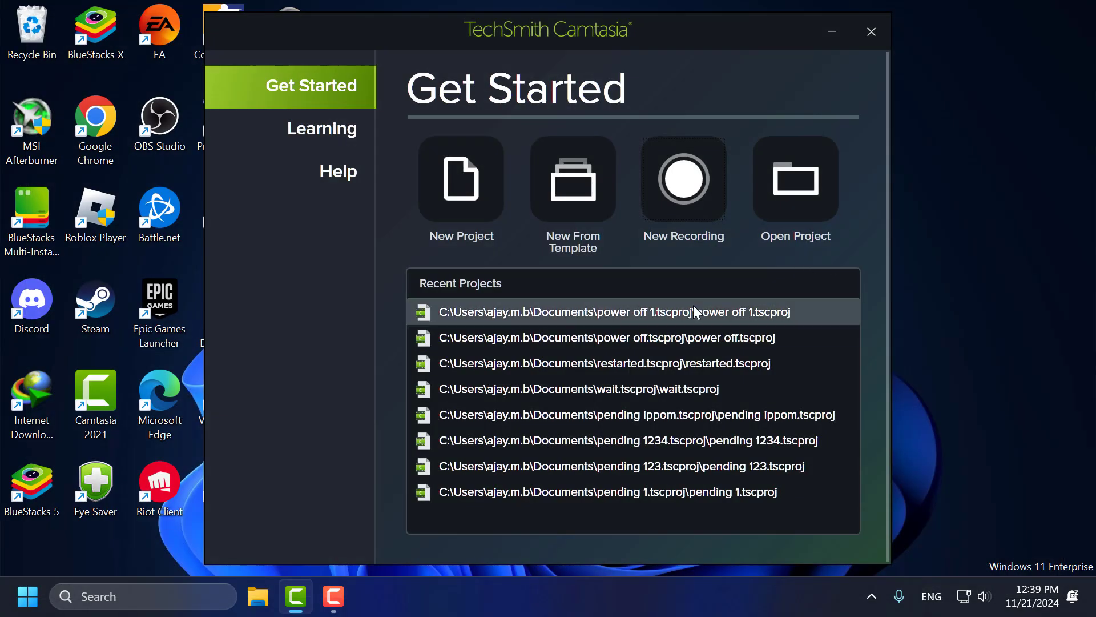
{"action": "left_click", "coordinate": [832, 29]}
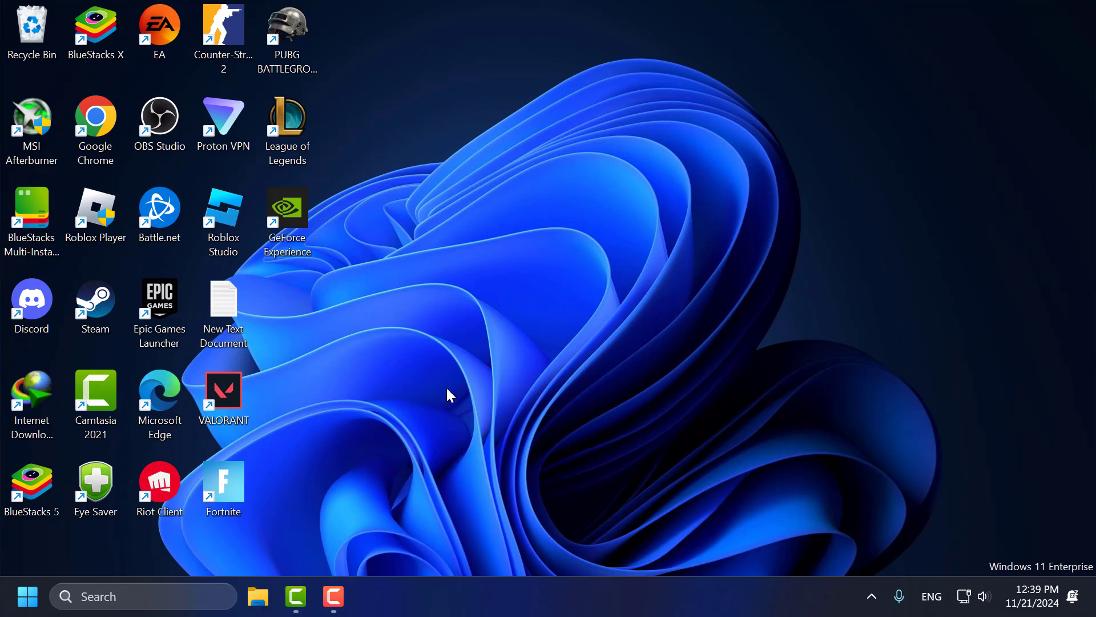
Open Task Manager, review the background processes and the actions available for Background Task Host, and close it
{"action": "right_click", "coordinate": [526, 595]}
{"action": "left_click", "coordinate": [561, 534]}
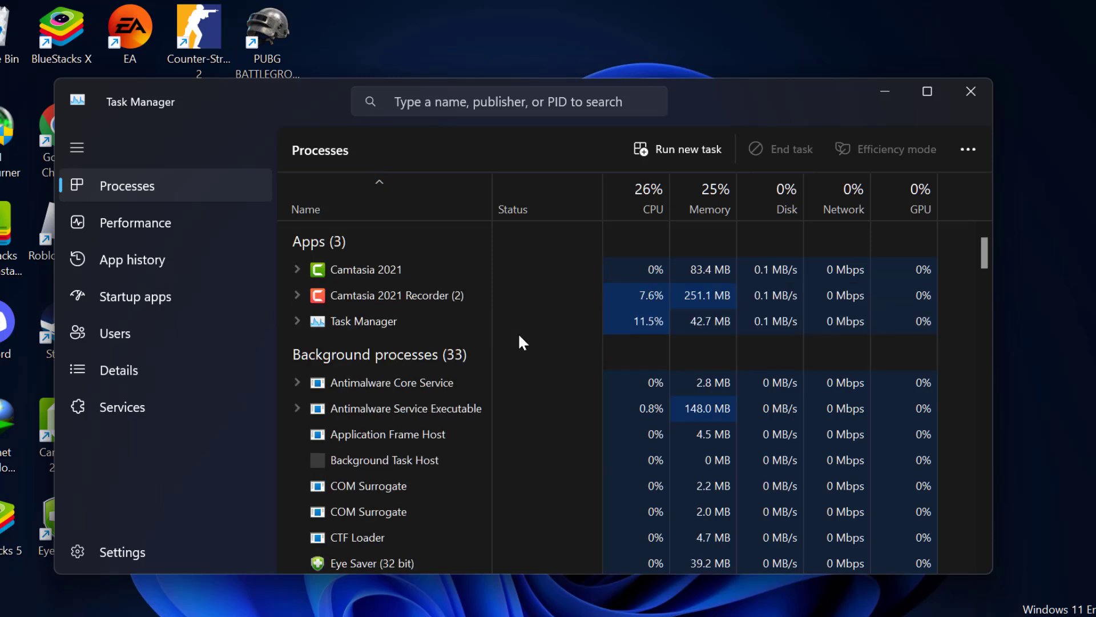
{"action": "scroll", "coordinate": [441, 372], "scroll_direction": "down", "scroll_amount": 2}
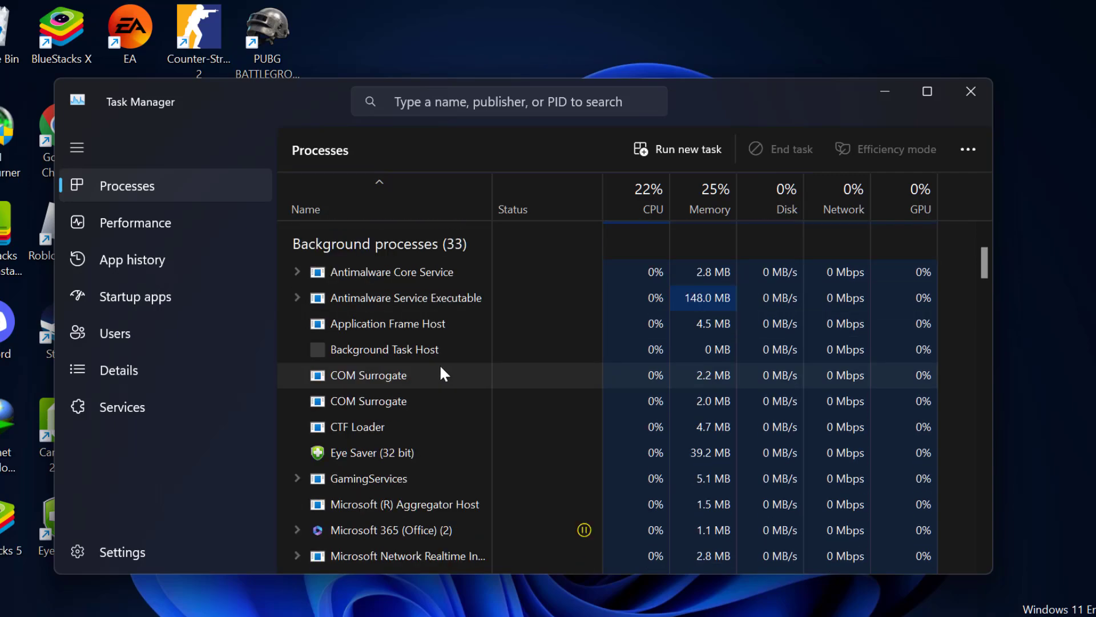
{"action": "right_click", "coordinate": [406, 355]}
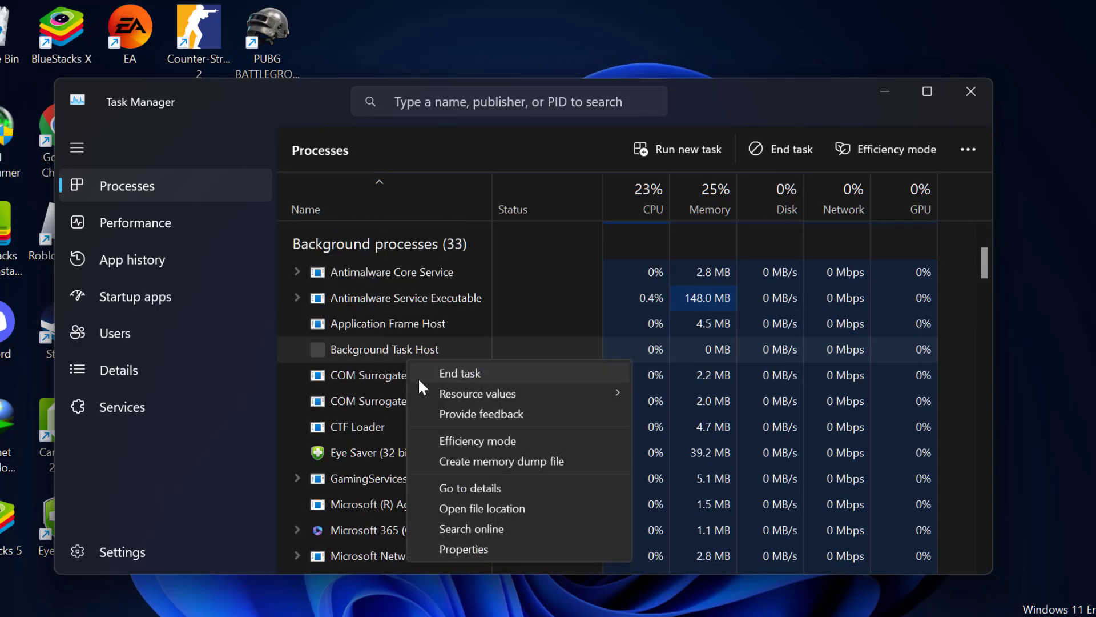
{"action": "left_click", "coordinate": [400, 379]}
{"action": "scroll", "coordinate": [402, 366], "scroll_direction": "up", "scroll_amount": 2}
{"action": "left_click", "coordinate": [971, 91]}
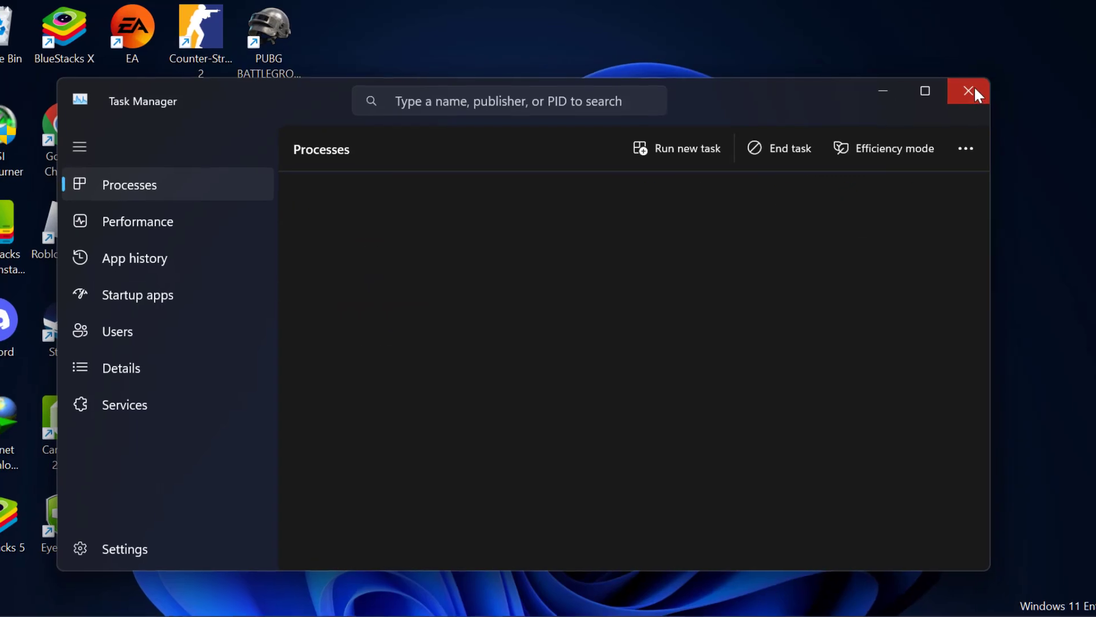